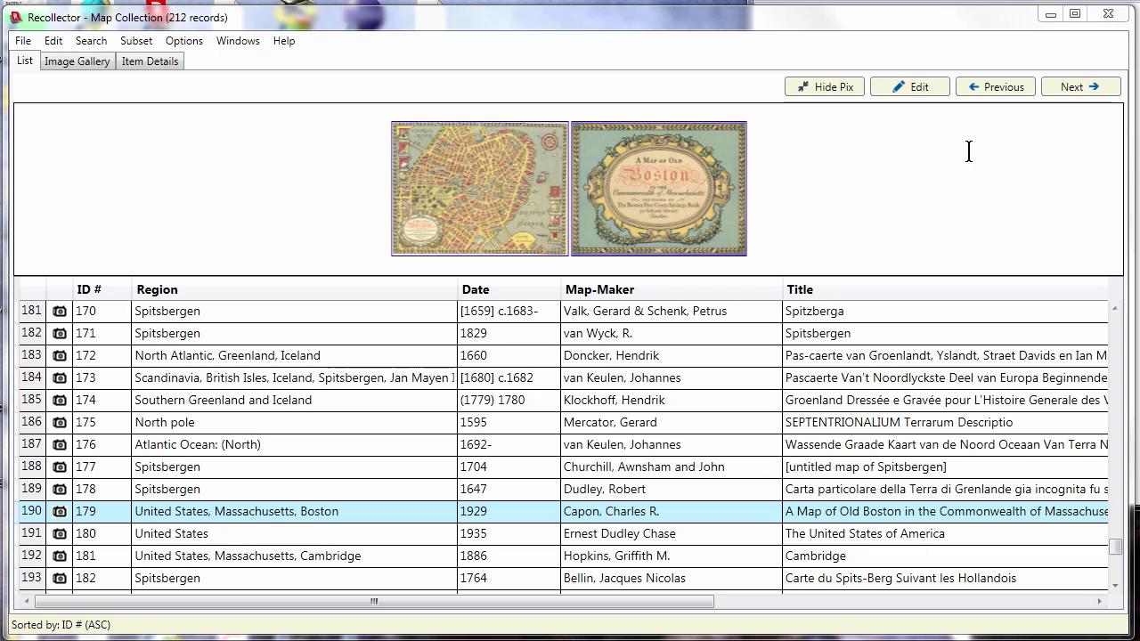
Highlight the modern user interface entry in the what's-new notes and compare the older Map Collection window with the current design.
key("alt+Tab")
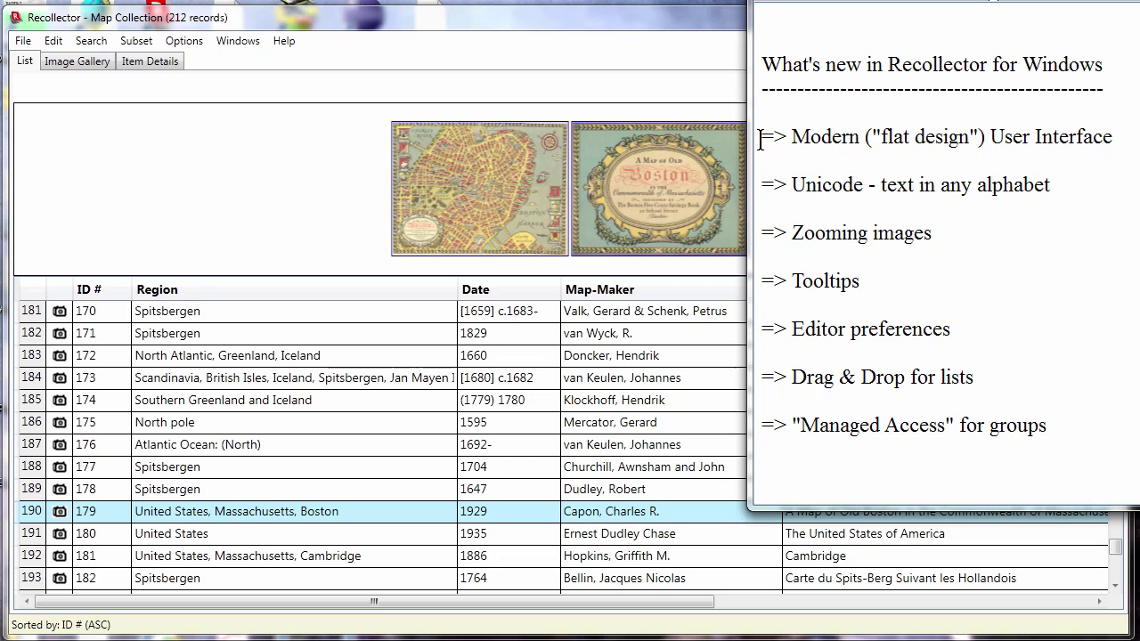
left_click_drag(761, 136, 1112, 141)
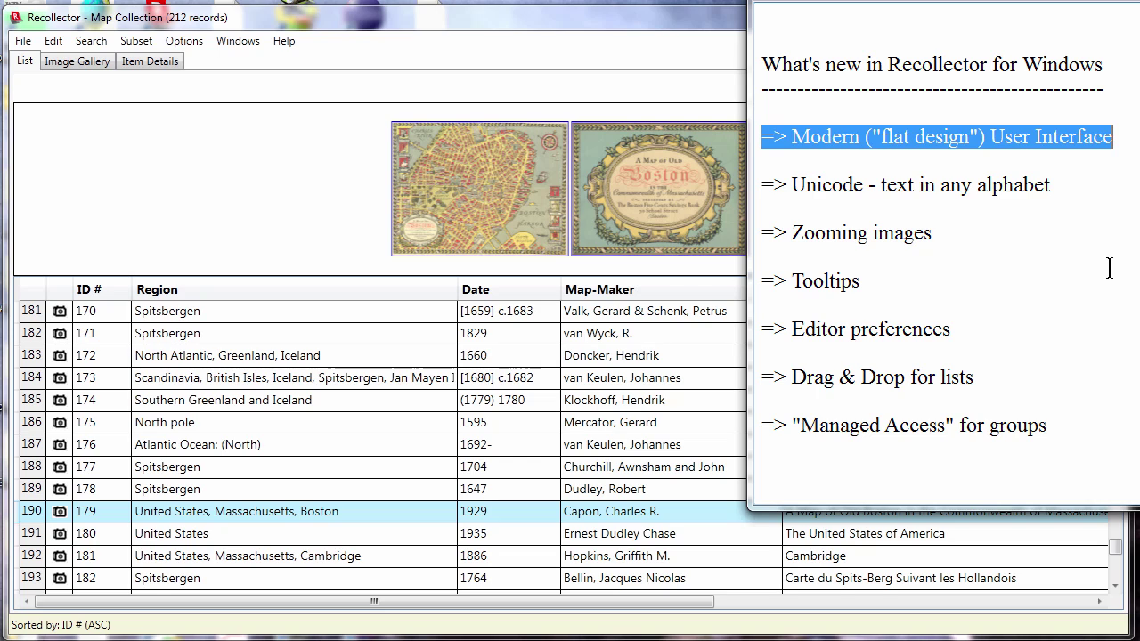
left_click(674, 60)
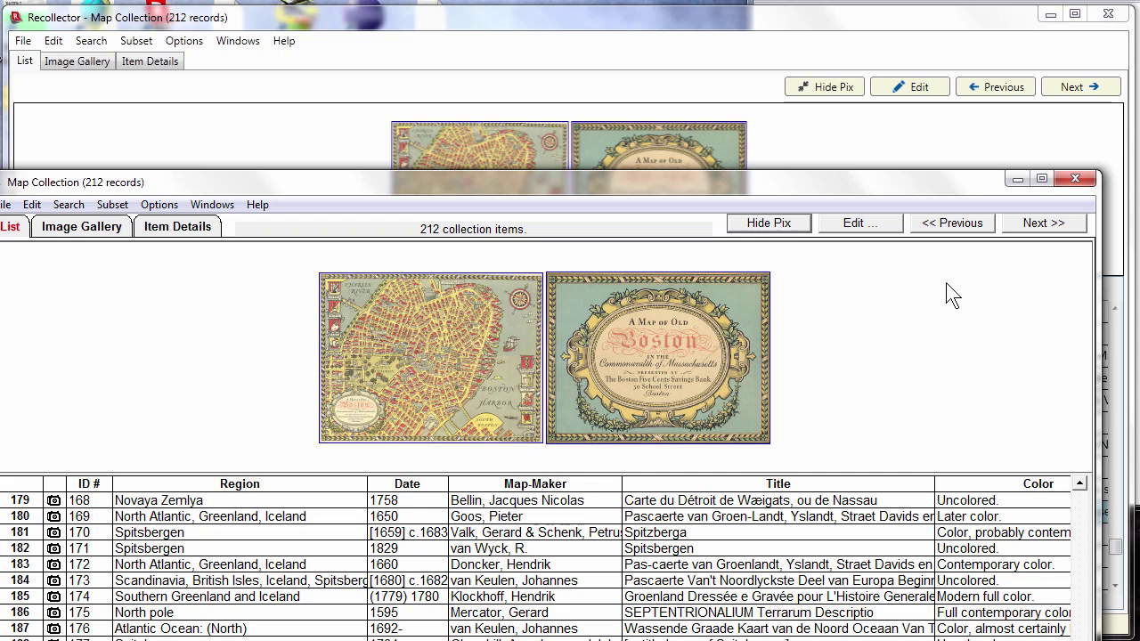
left_click(1015, 182)
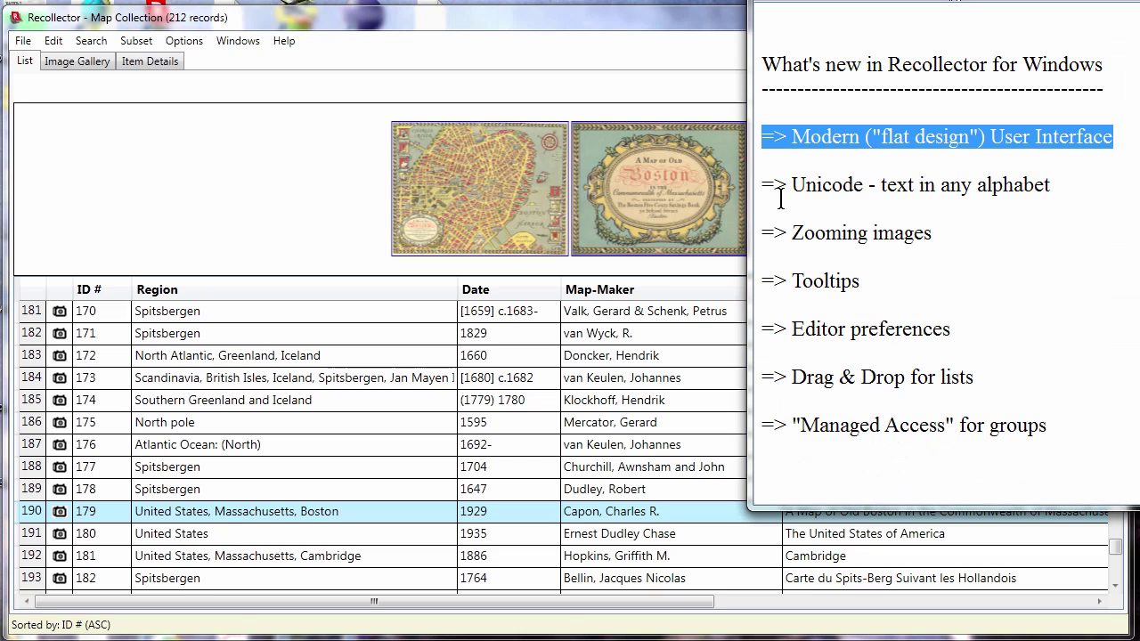
Highlight the Unicode entry in the notes and open record 179, the 1929 map of Old Boston, for editing.
left_click_drag(792, 184, 1059, 186)
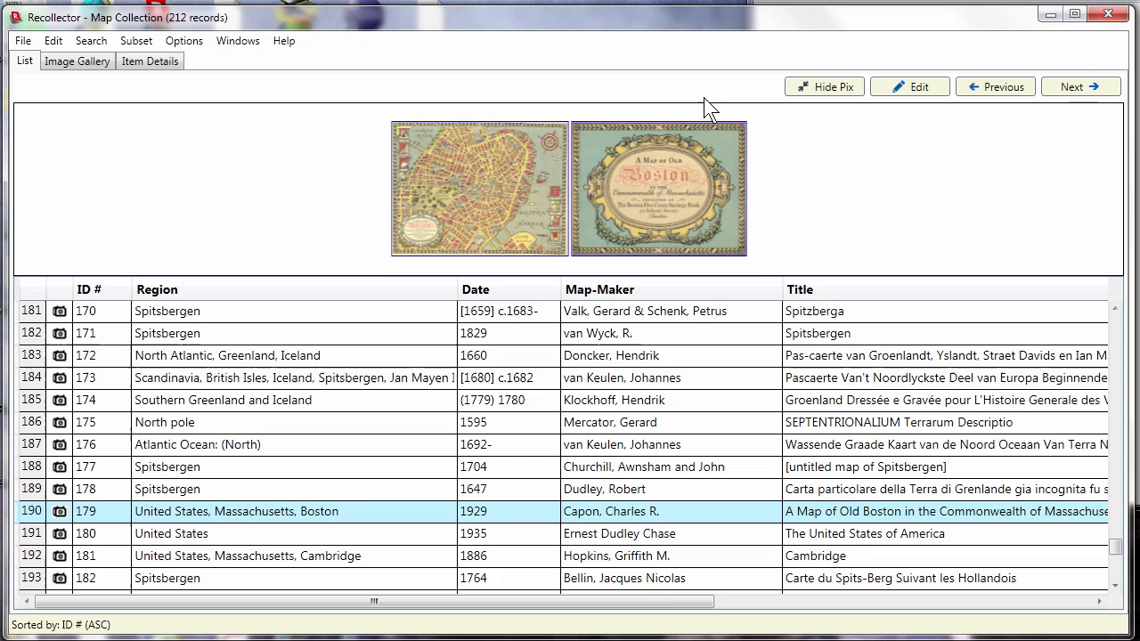
double_click(656, 511)
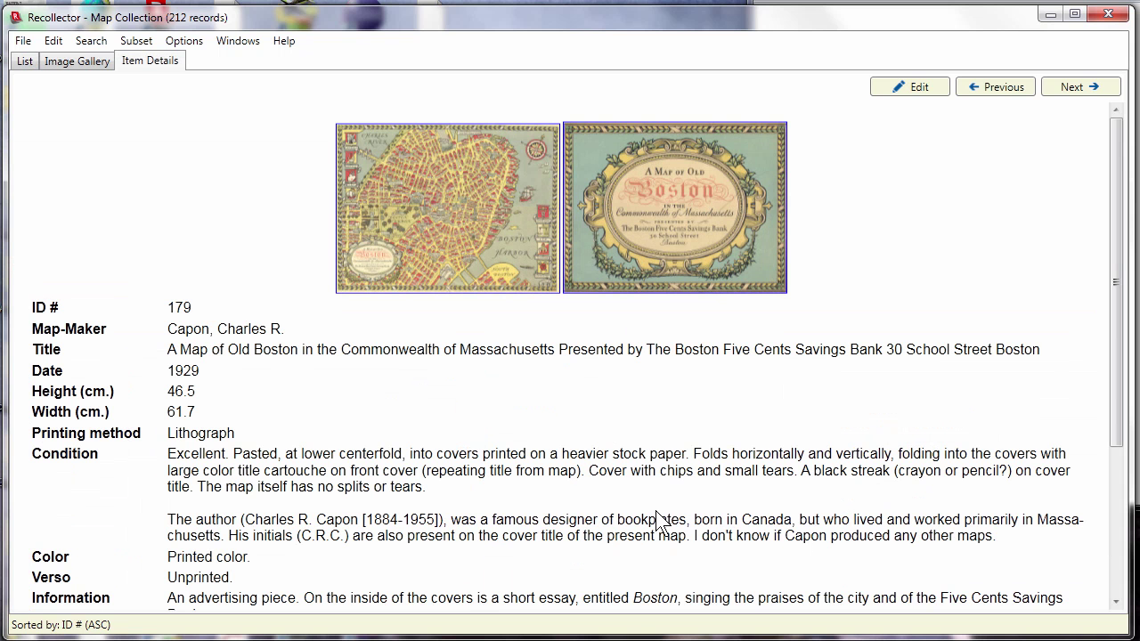
left_click(917, 91)
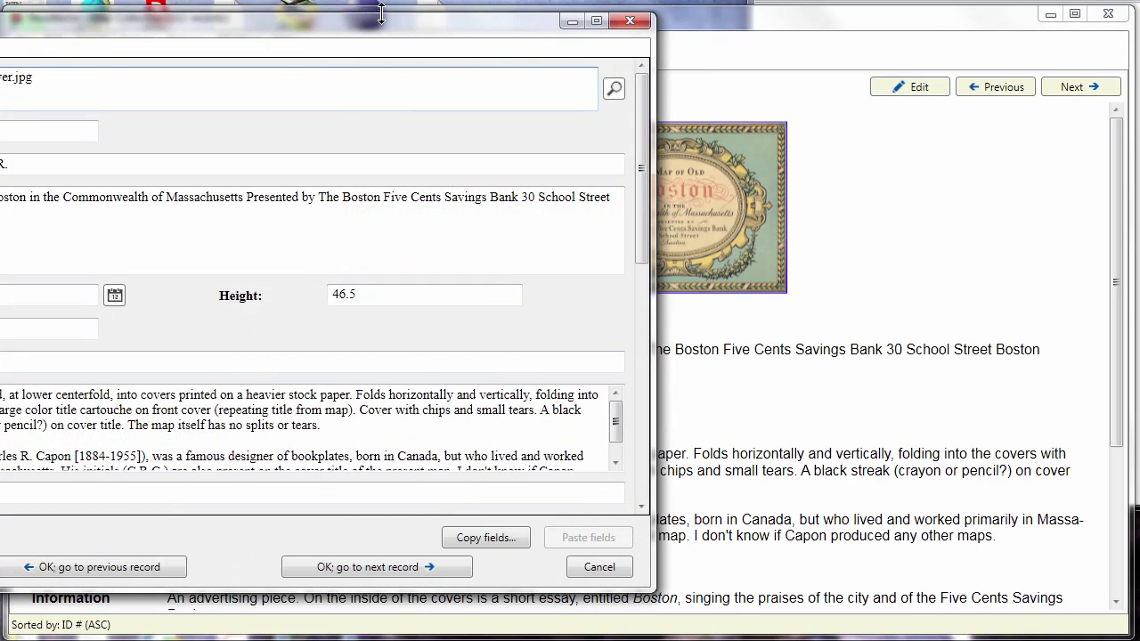
left_click_drag(386, 33, 662, 55)
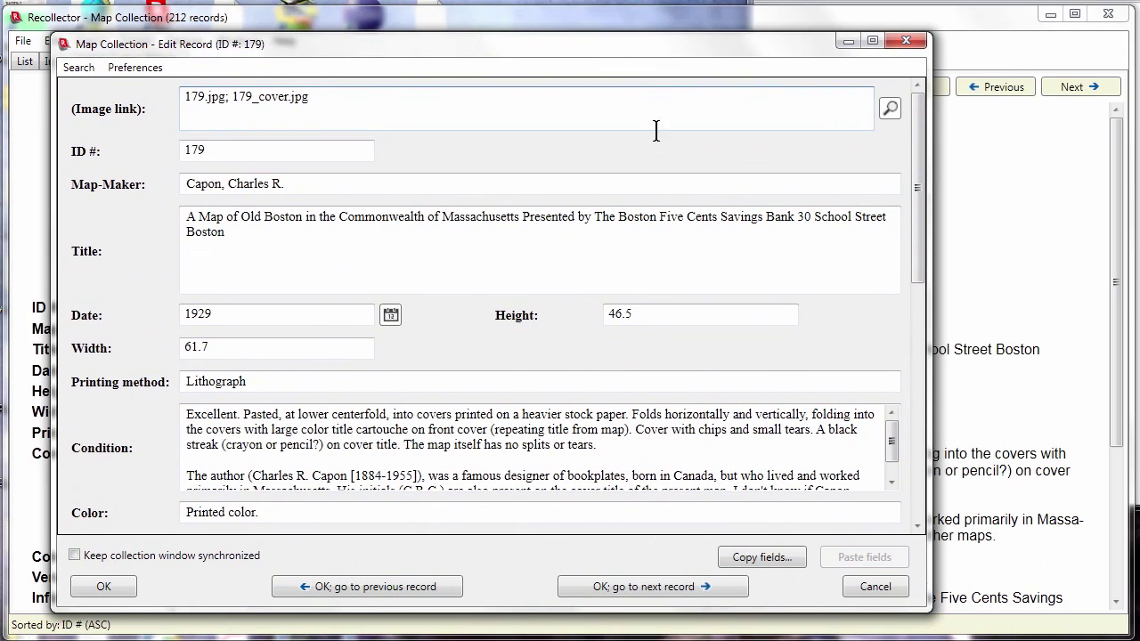
scroll(655, 131, "down", 10)
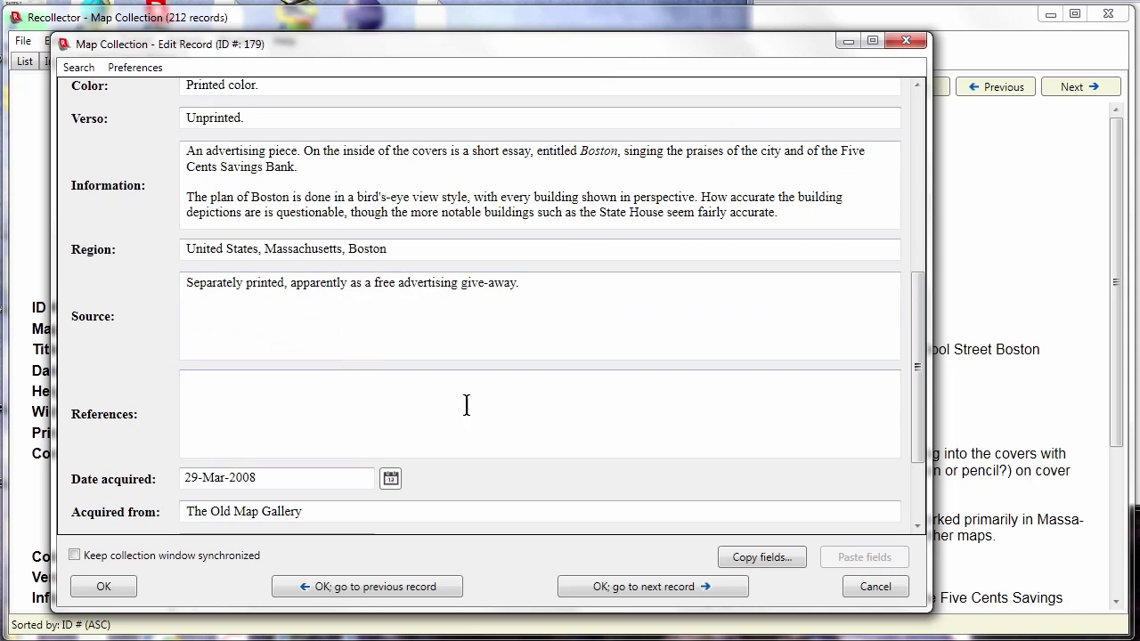
Enter Greek text "Αντίθετα με αυτό που θεωρεί η πλειοψηφία…" and Chinese text "并不是简简单单的随机文本…" in record 179's References field, and discard the edits.
left_click(208, 399)
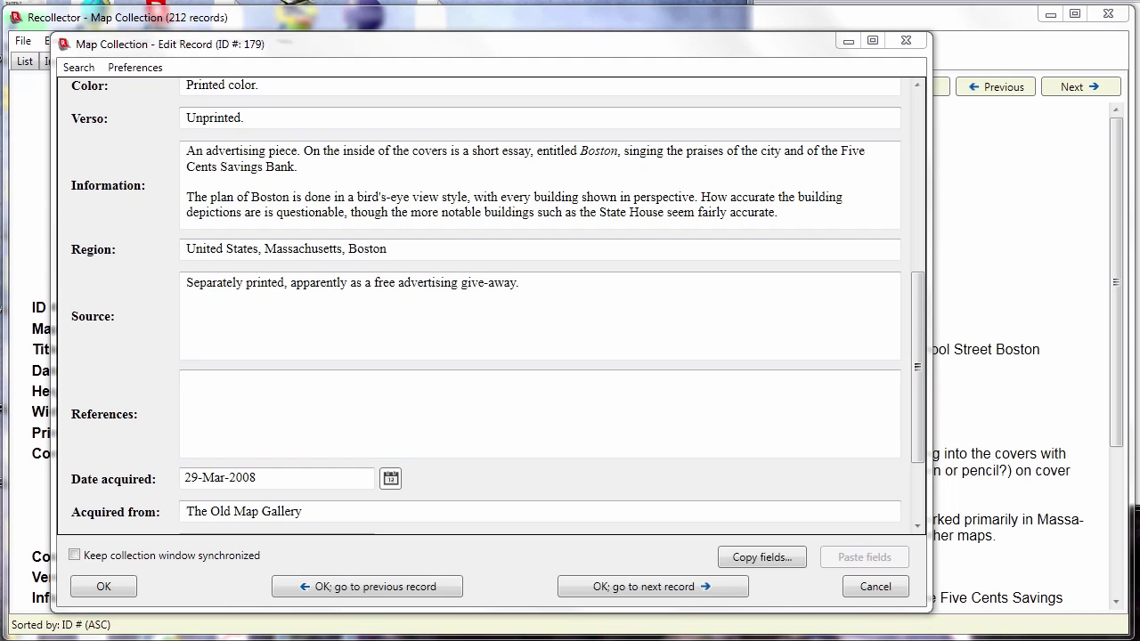
left_click(240, 398)
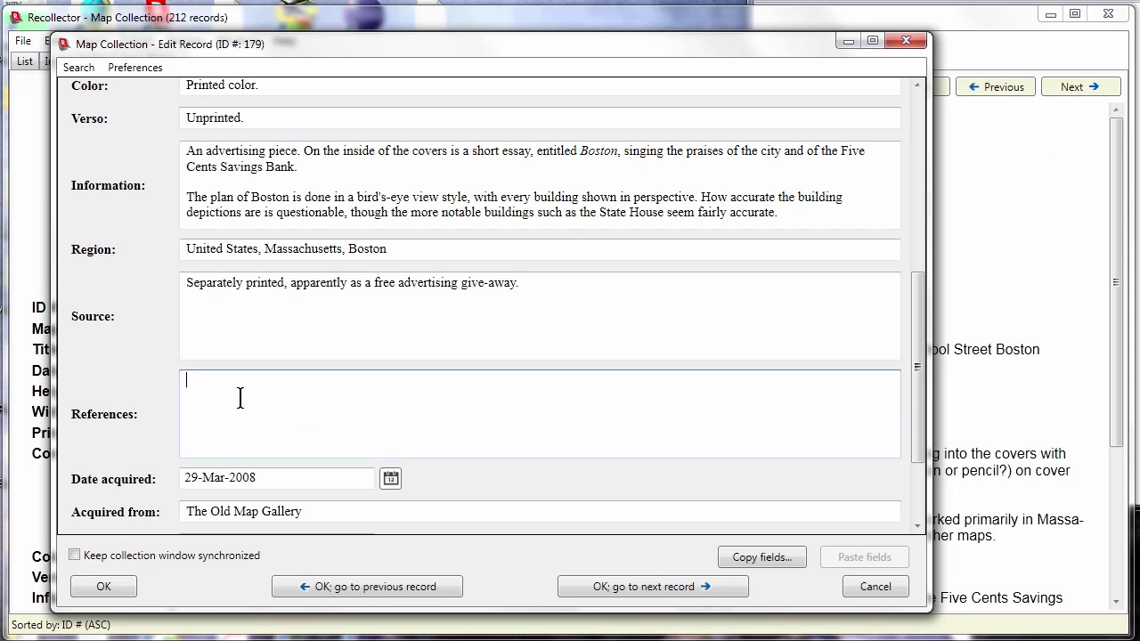
type("Αντίθετα με αυτό που θεωρεί η πλειοψηφία, το δεν είναι απλά ένα τυχαίο κείμενο.")
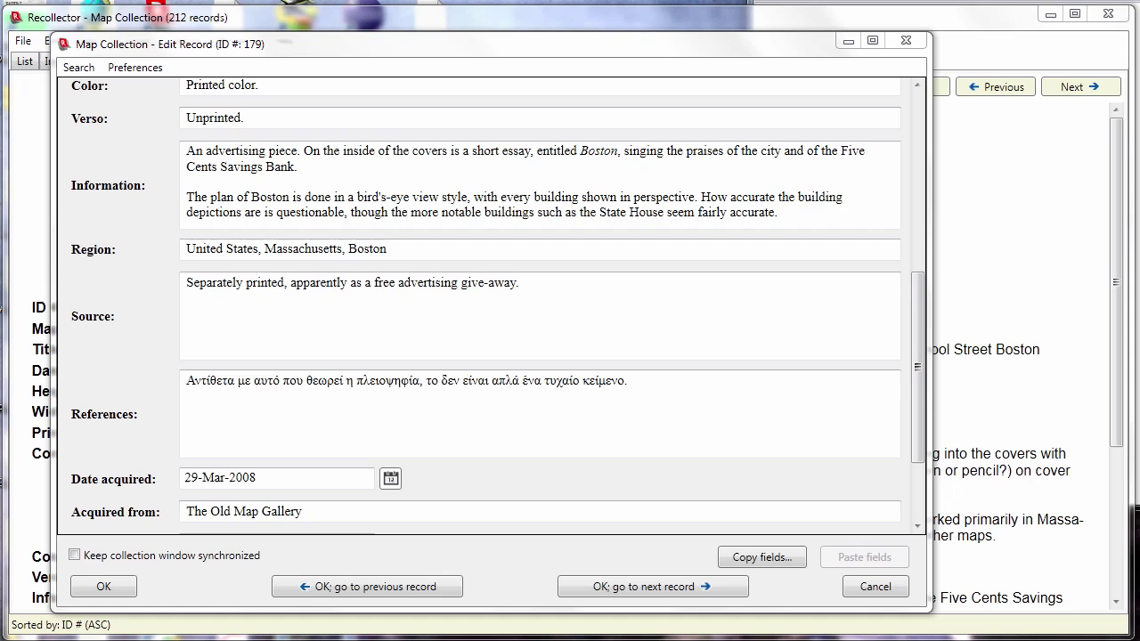
left_click(375, 415)
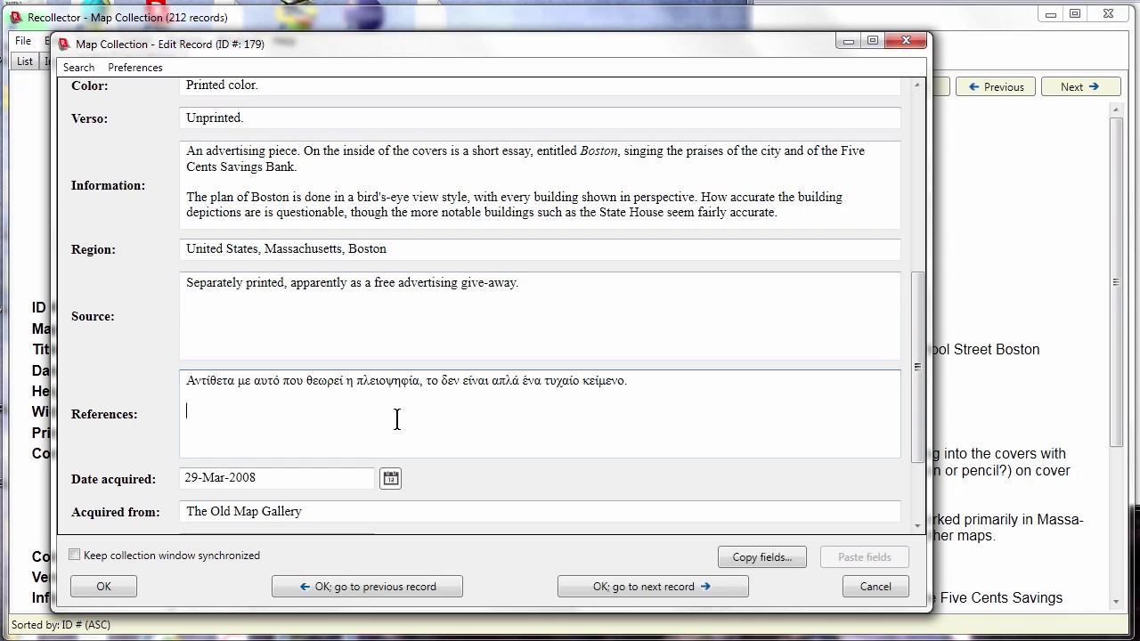
type("并不是简简单单的随机文本。它追溯于一篇公元前年的经典拉丁著作，从而使它有着两千多年的岁数。弗吉尼亚州")
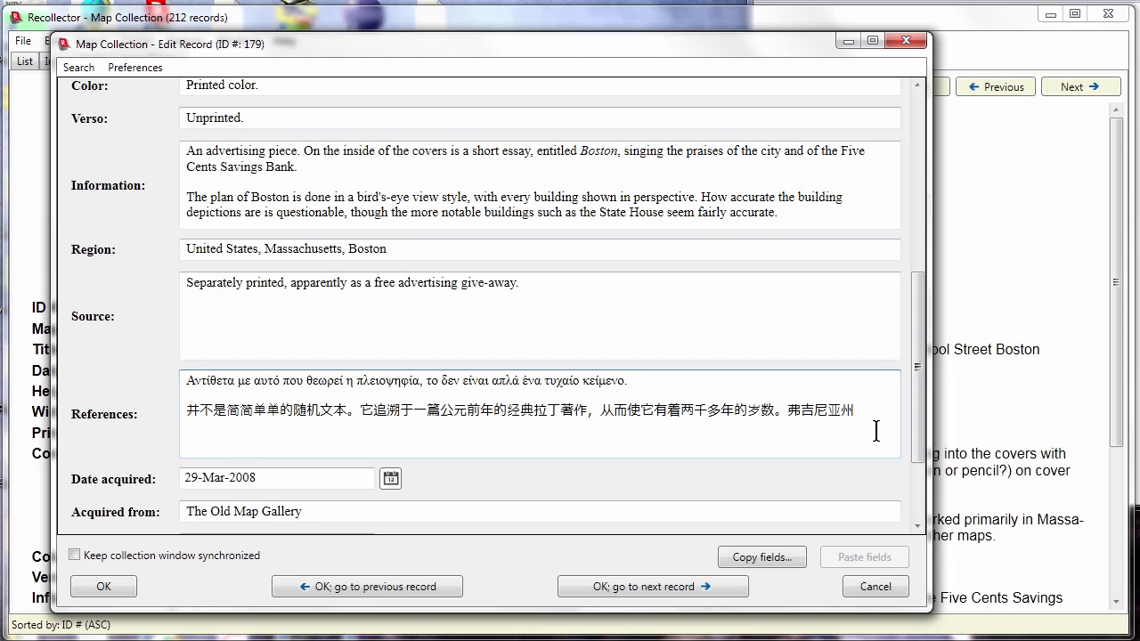
left_click(876, 589)
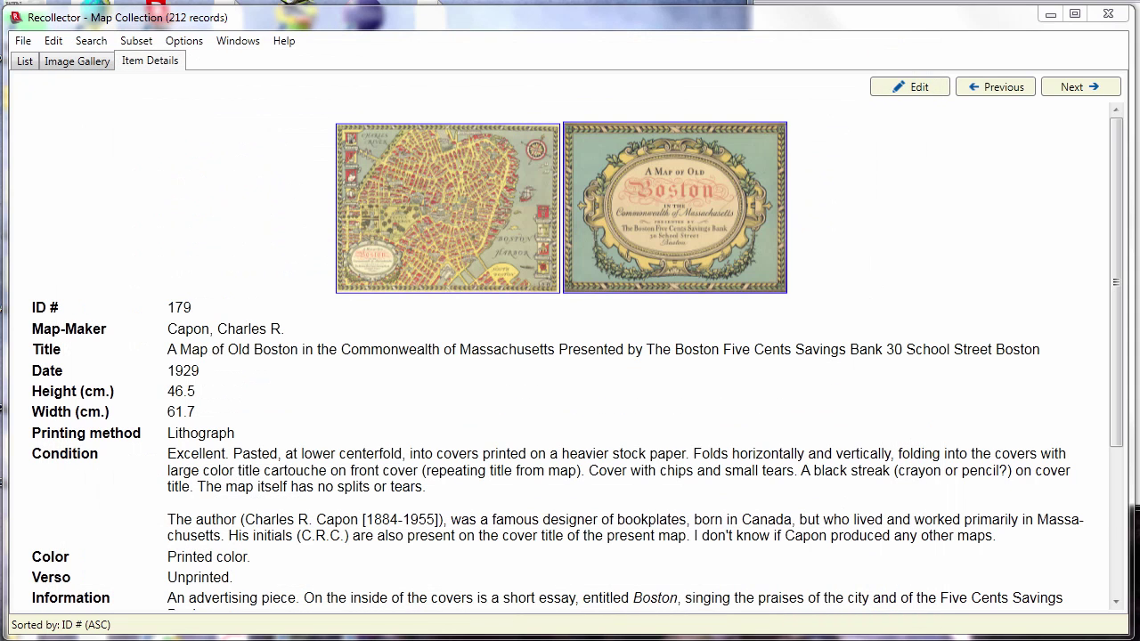
Highlight the Zooming images entry, view the Boston map image 179.jpg at 120%, pan across its streets, and close the image.
left_click_drag(792, 233, 946, 230)
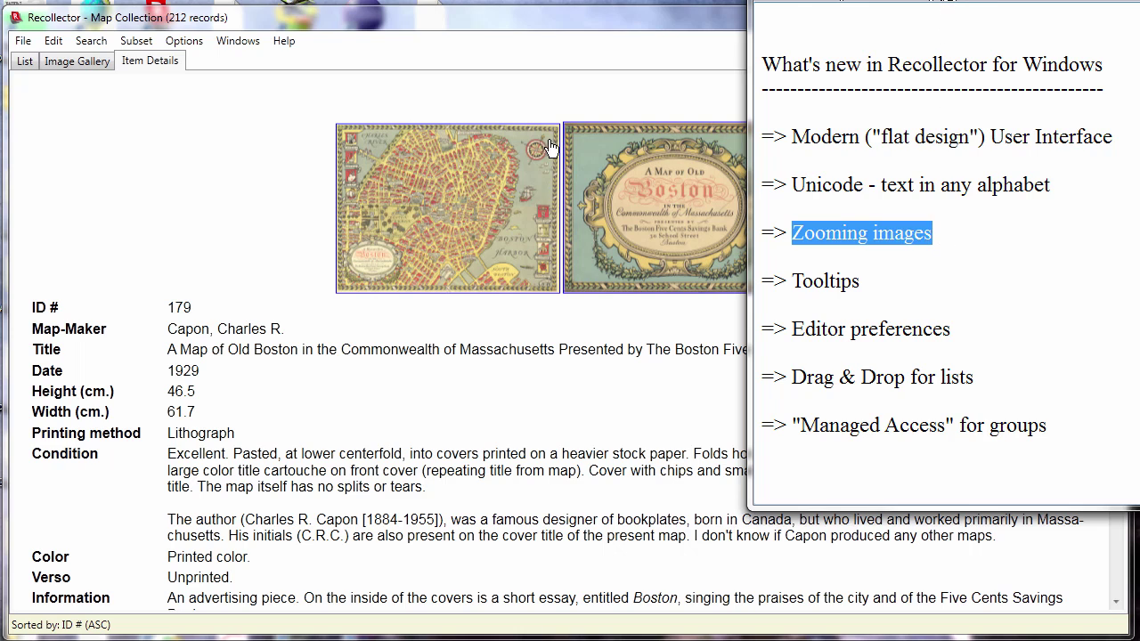
double_click(473, 196)
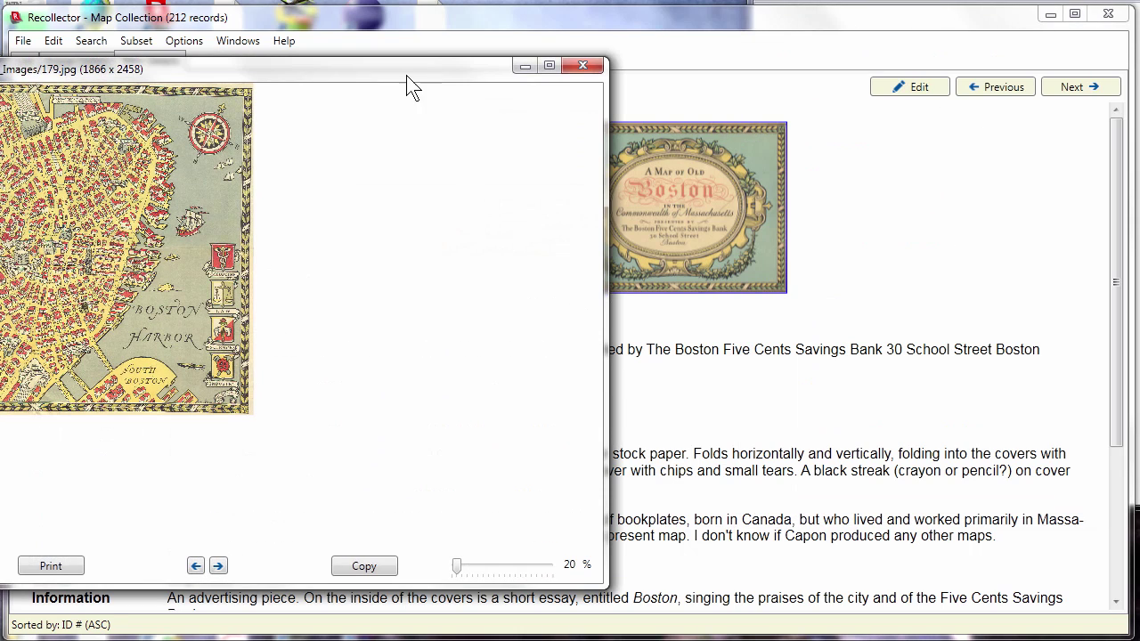
left_click_drag(406, 75, 688, 64)
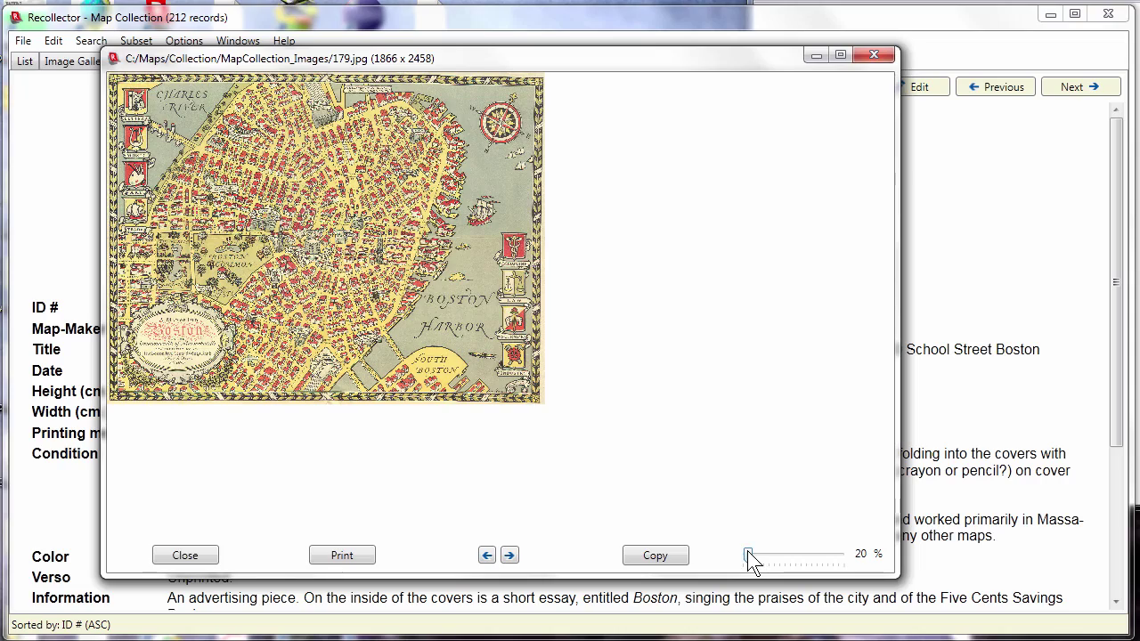
left_click_drag(747, 550, 802, 558)
left_click_drag(819, 450, 268, 222)
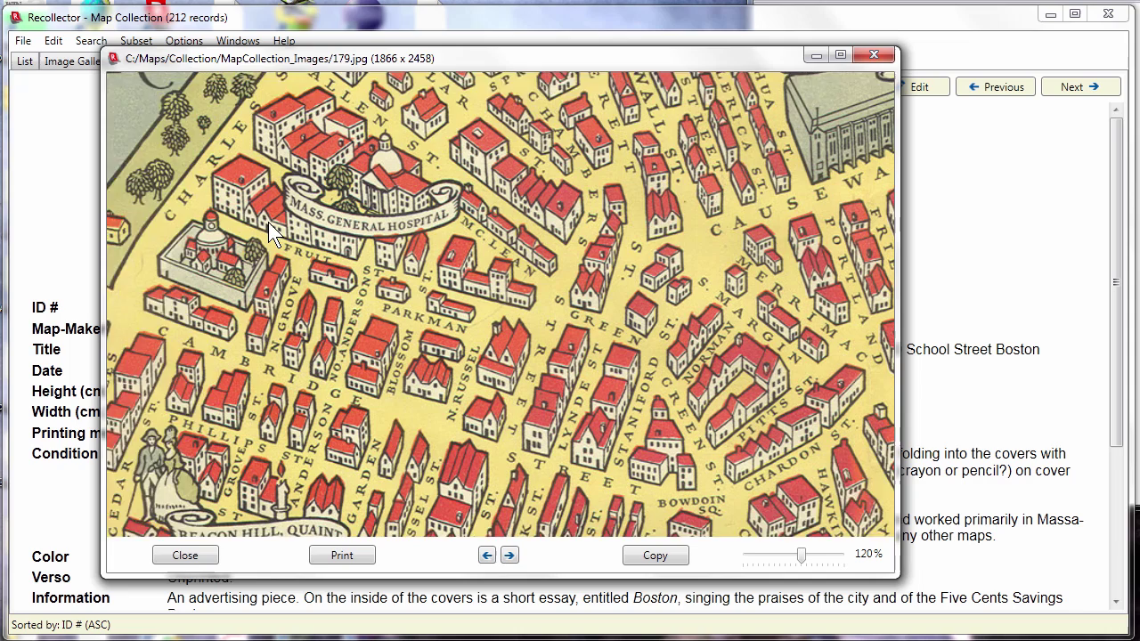
left_click_drag(452, 298, 498, 261)
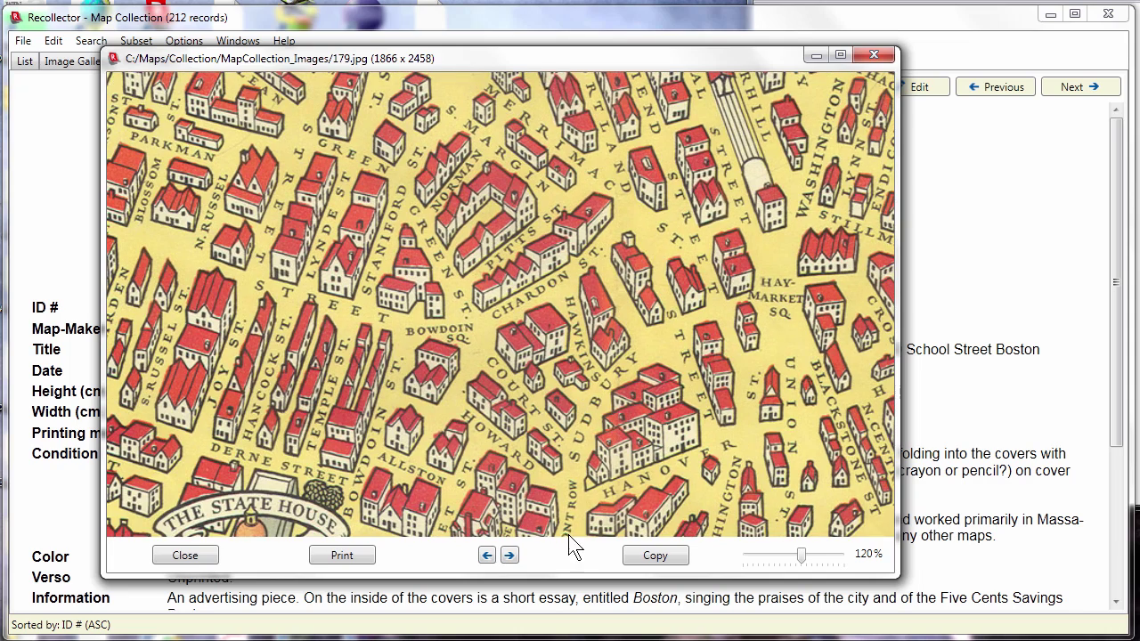
left_click(187, 560)
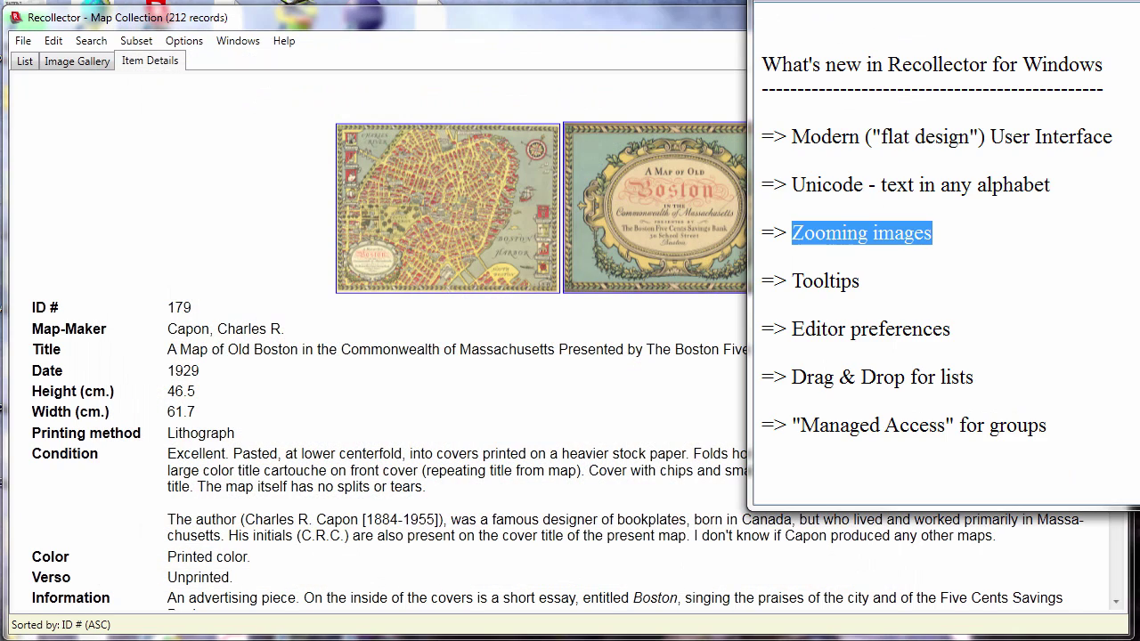
Highlight the Tooltips entry, return to the collection list, and sort it by Region ascending and again by ID # ascending.
double_click(813, 282)
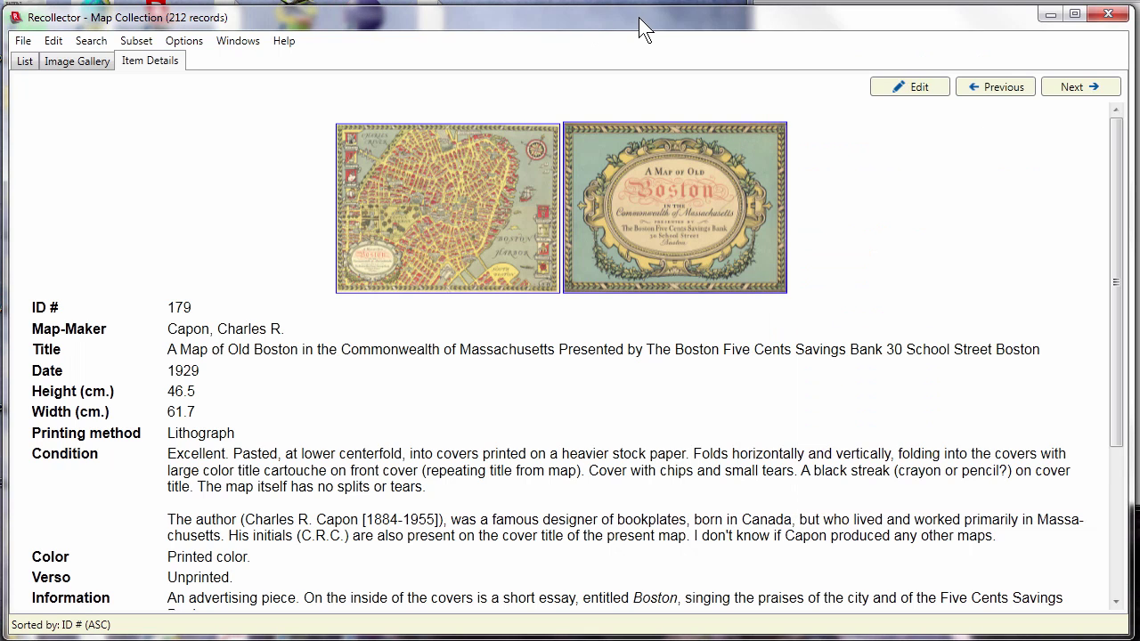
left_click(26, 60)
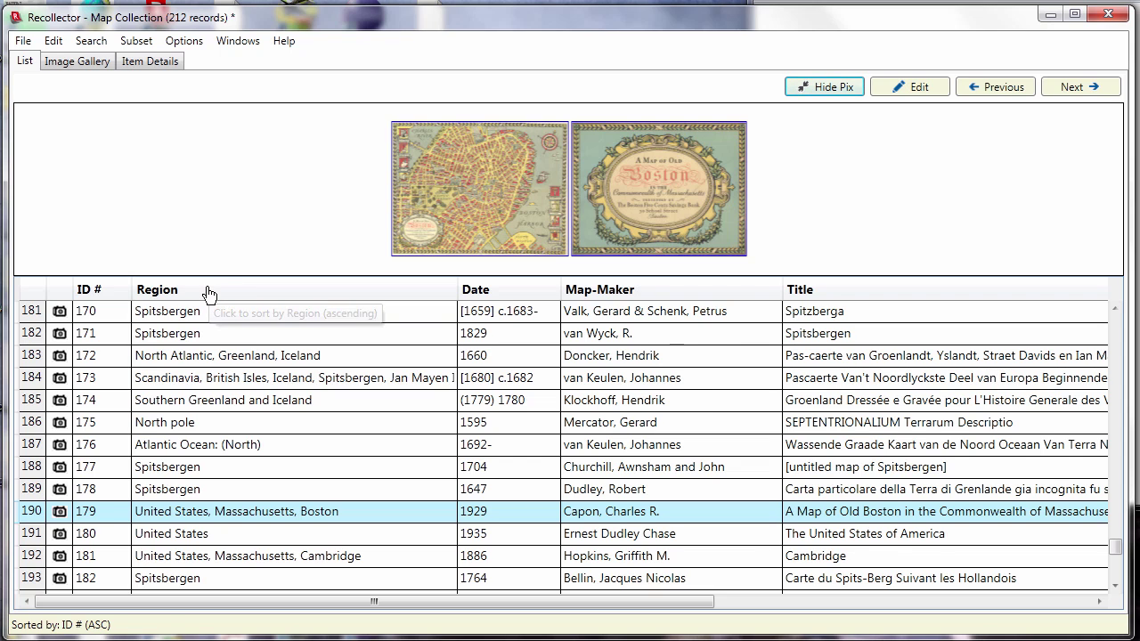
left_click(209, 290)
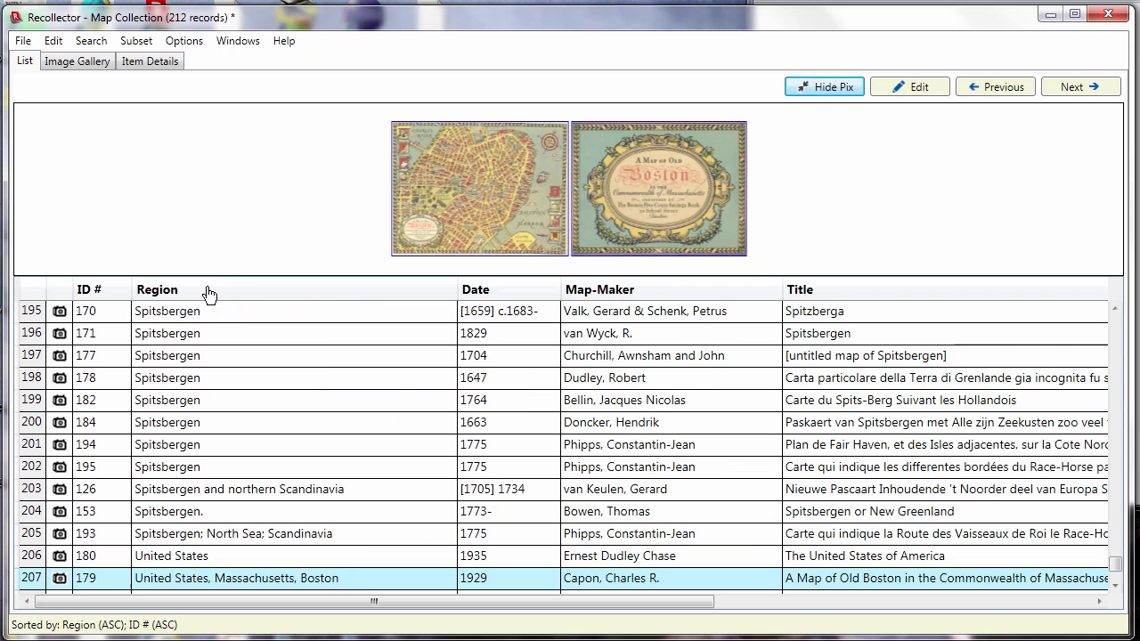
left_click(89, 290)
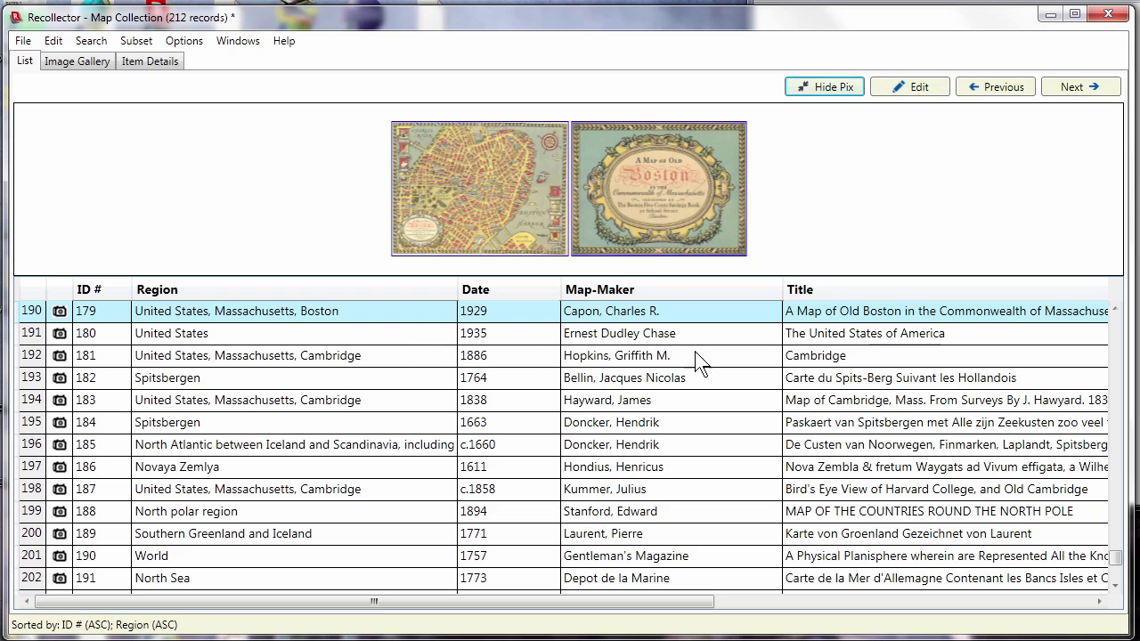
Open record 177, the untitled Spitsbergen map, in the editor, examine its fields and link tooltips, and close it without saving.
scroll(962, 361, "up", 1)
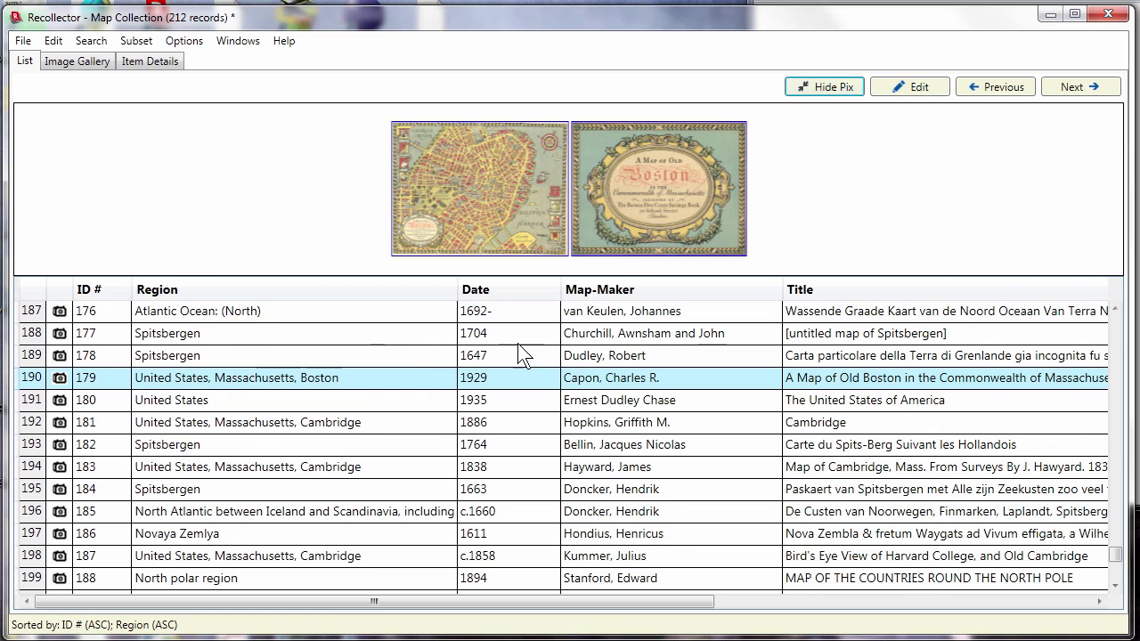
left_click(394, 334)
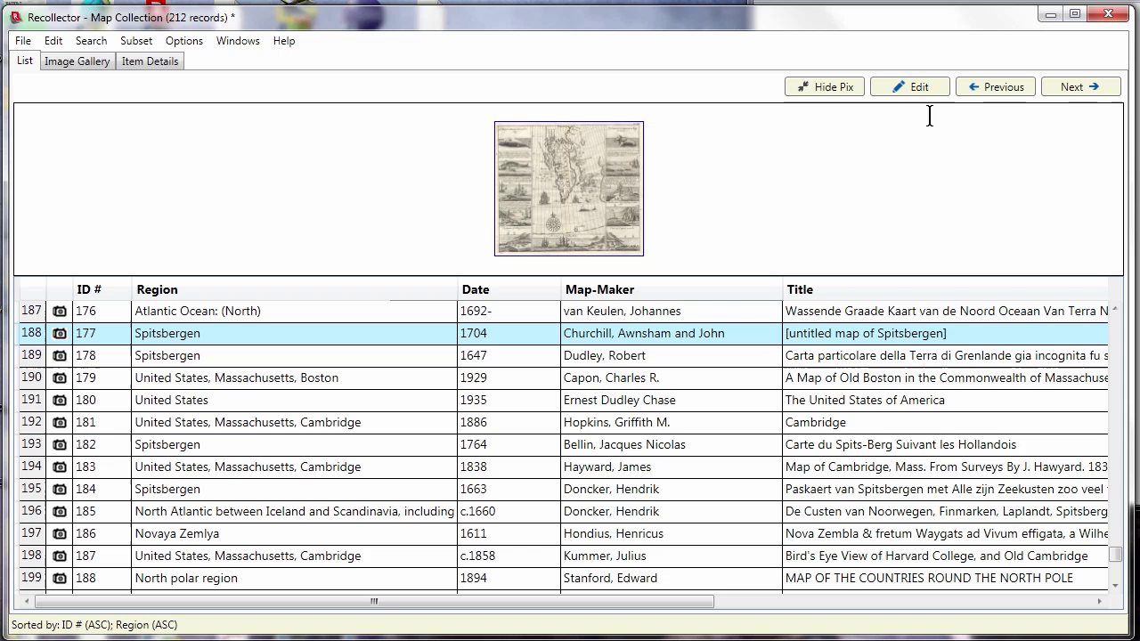
left_click(920, 87)
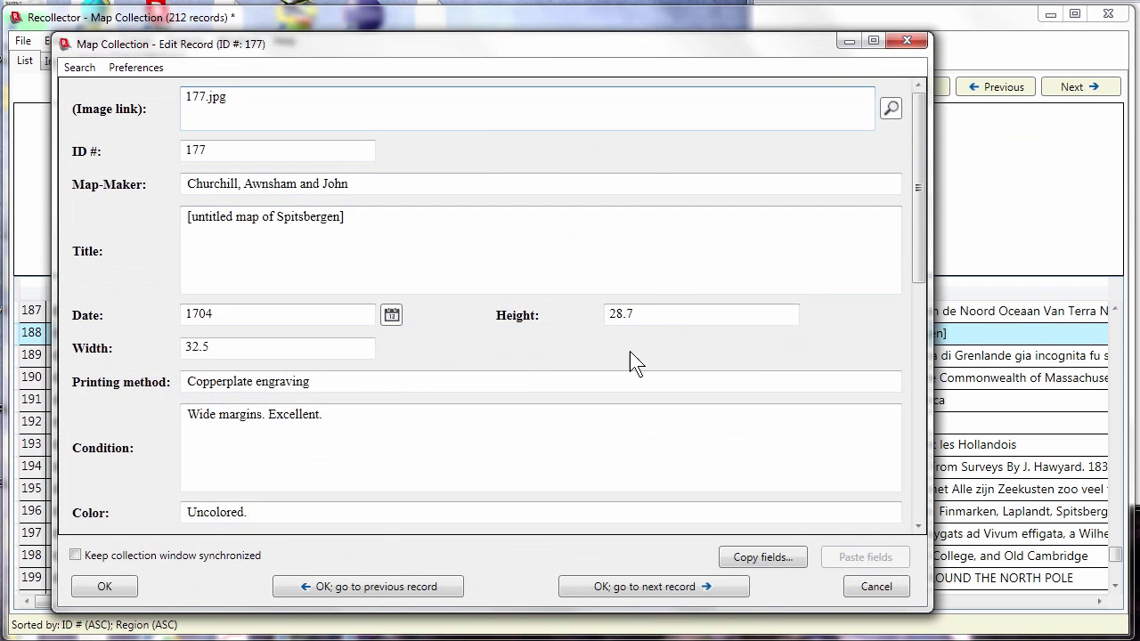
scroll(630, 350, "down", 7)
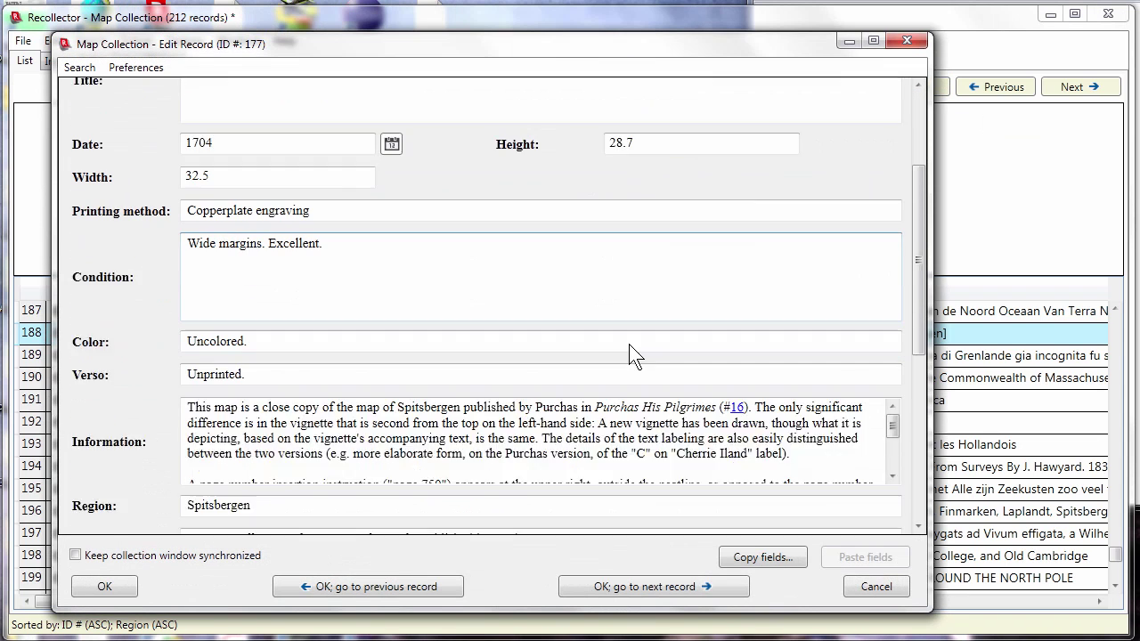
scroll(629, 345, "down", 8)
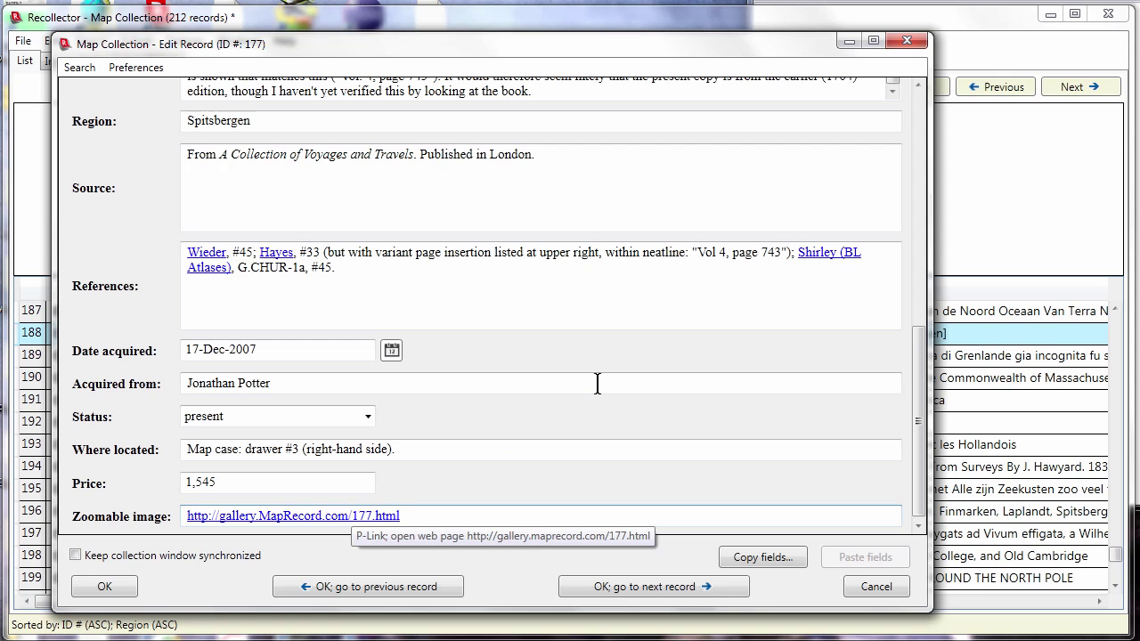
scroll(699, 303, "up", 10)
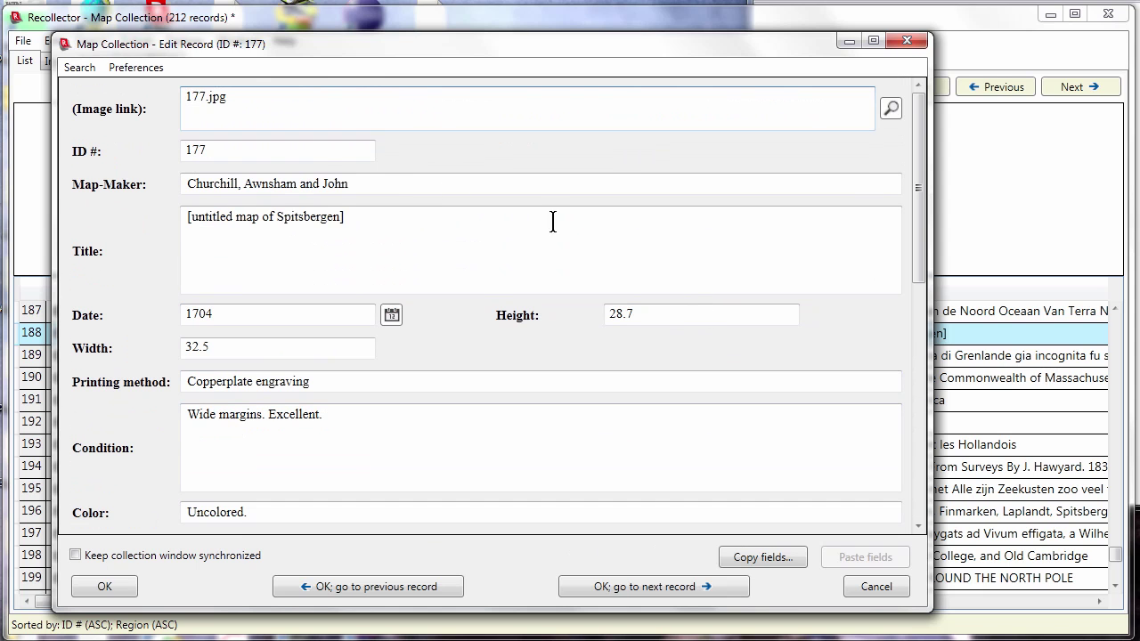
mouse_move(212, 99)
left_click(862, 589)
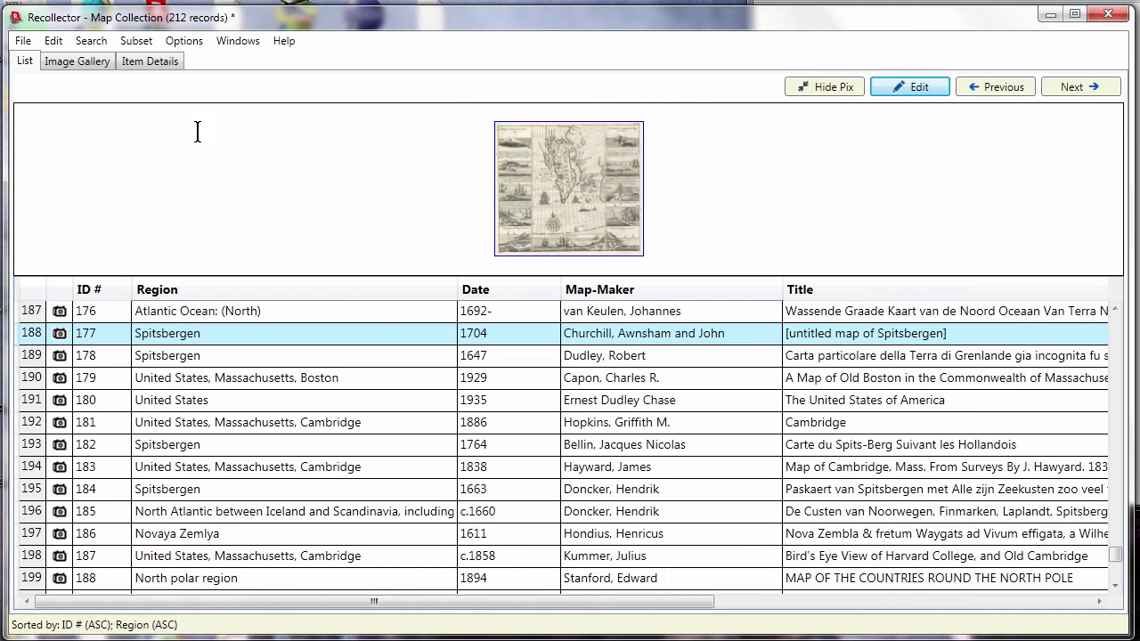
Show the item details of record 177 and examine the links in its Information and References text.
left_click(134, 61)
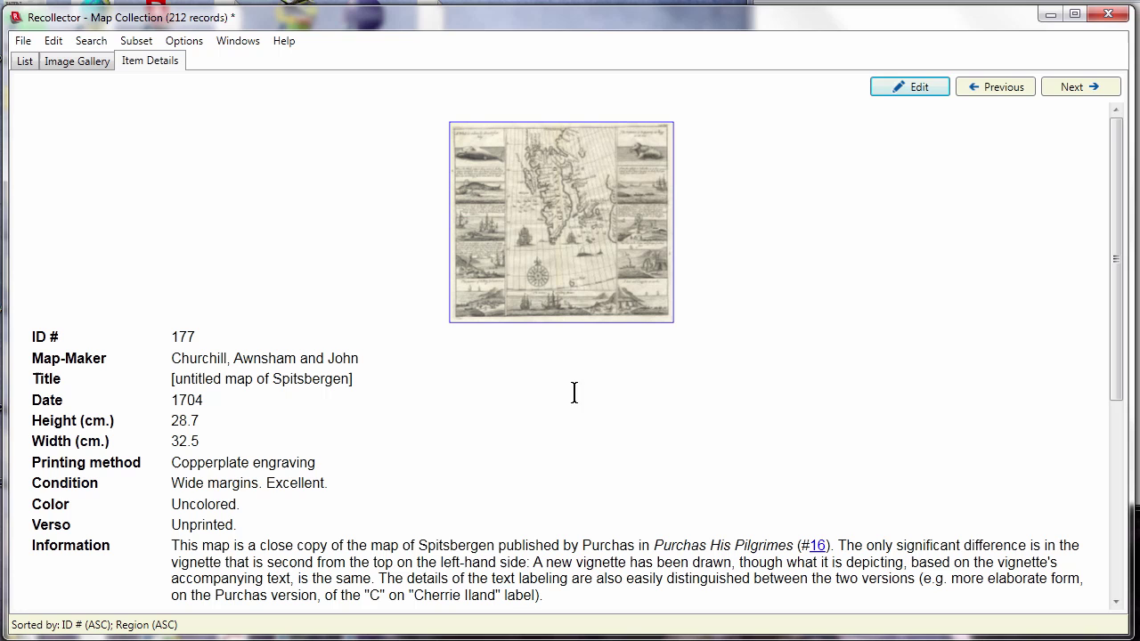
scroll(603, 425, "down", 5)
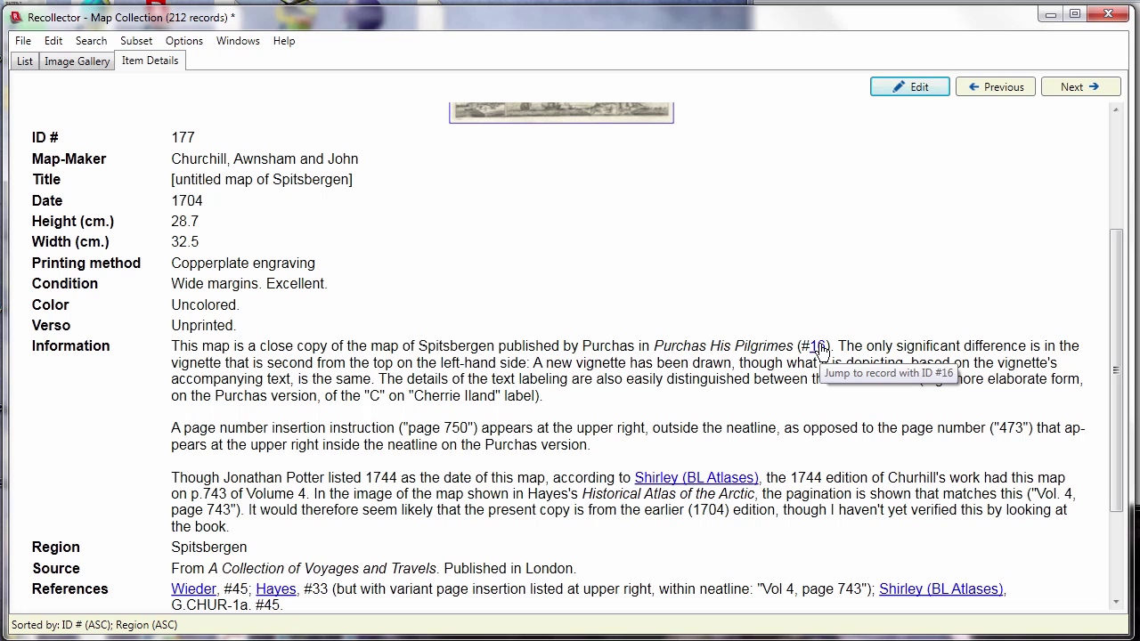
scroll(570, 348, "down", 2)
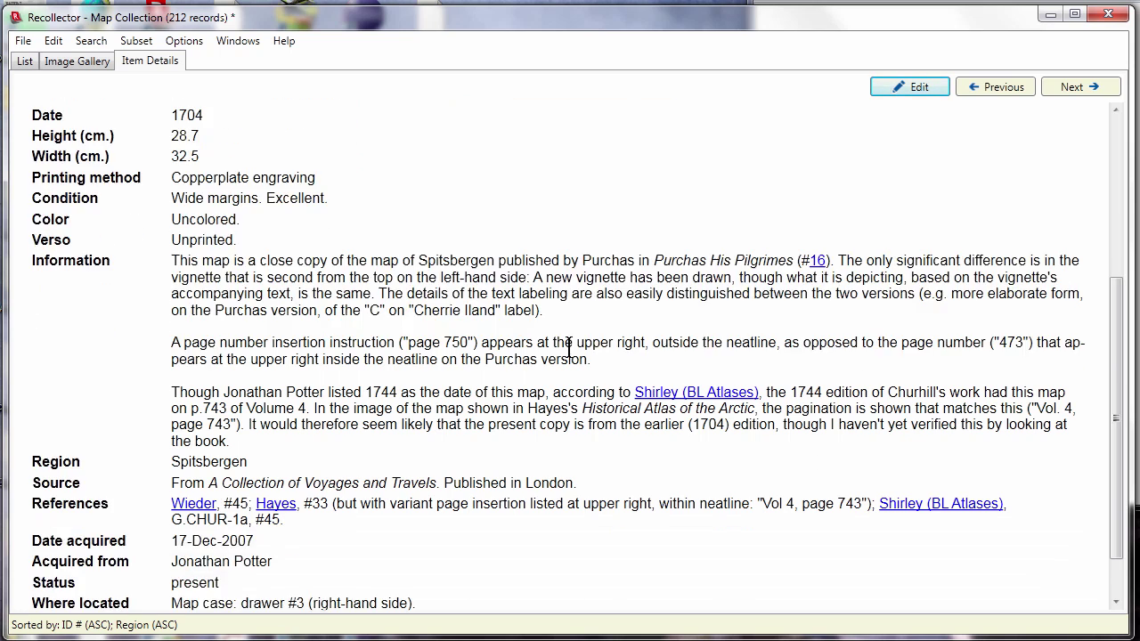
Examine the Shirley (BL Atlases) link tooltip in the Information text, display its full citation, and close the citation.
scroll(534, 333, "down", 2)
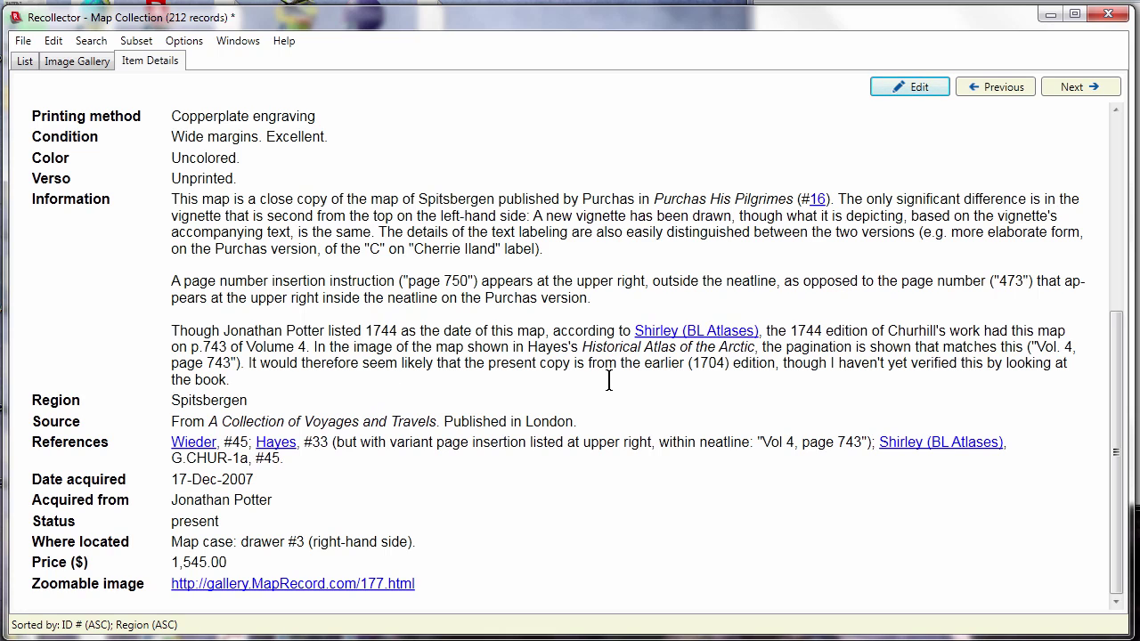
mouse_move(662, 331)
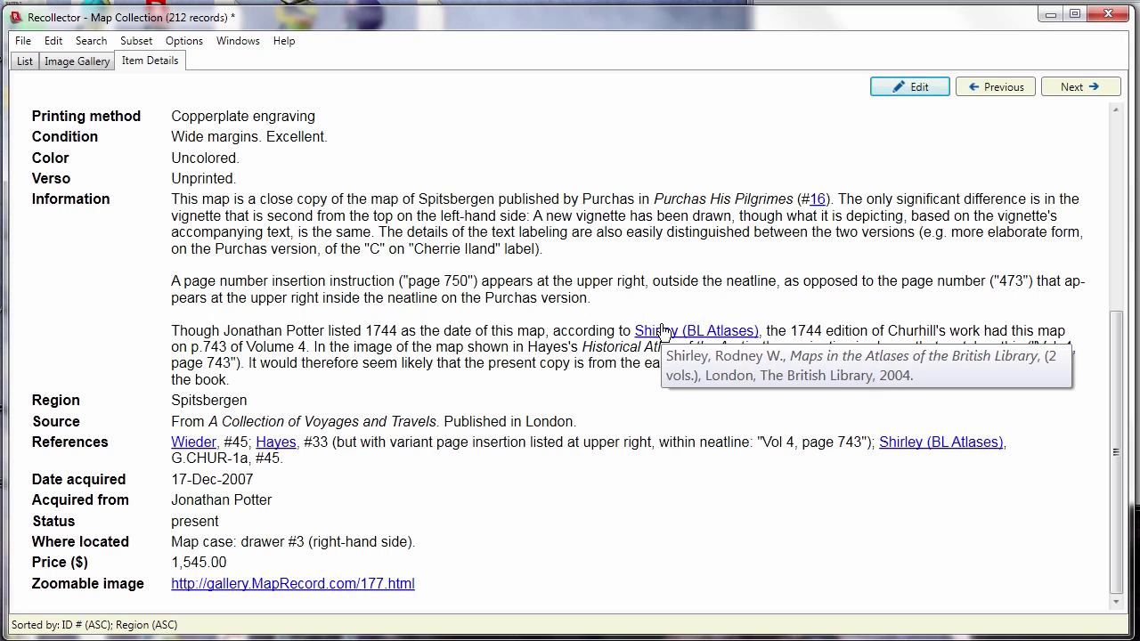
left_click(660, 330)
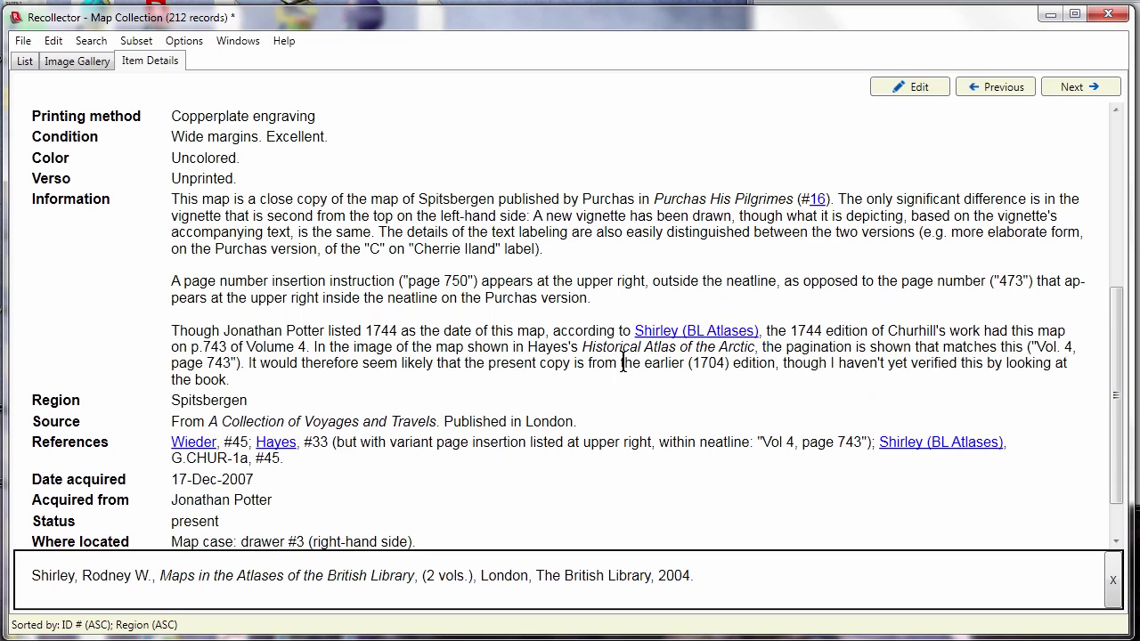
left_click(1112, 583)
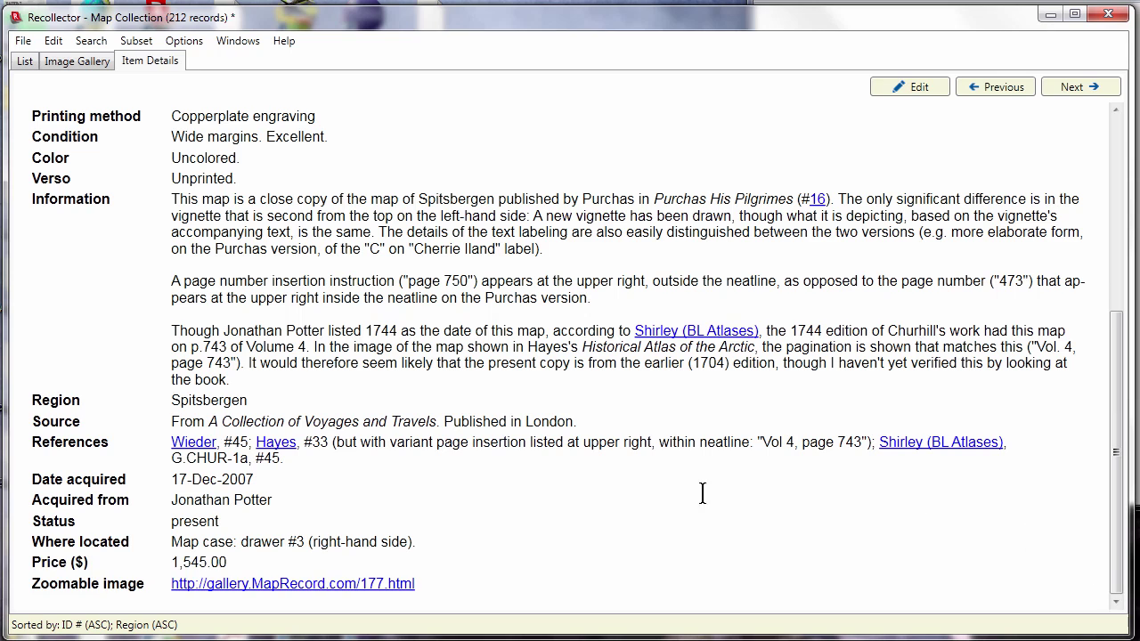
mouse_move(278, 445)
Open record 177 in the editor and set the editor's display font to Consolas.
left_click(916, 89)
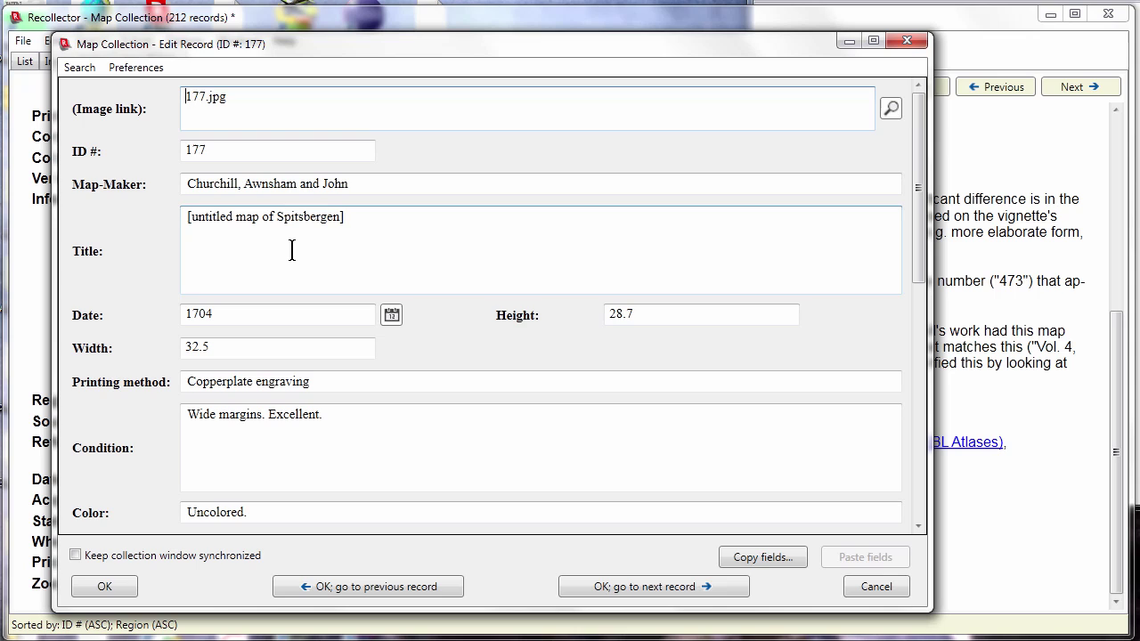
left_click(131, 67)
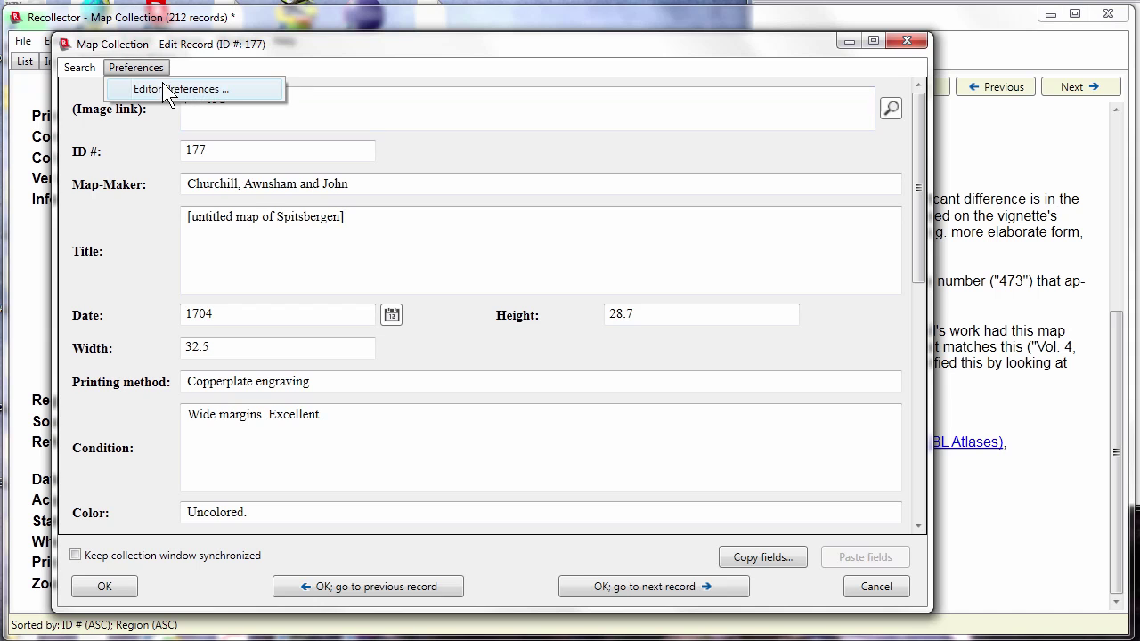
left_click(168, 90)
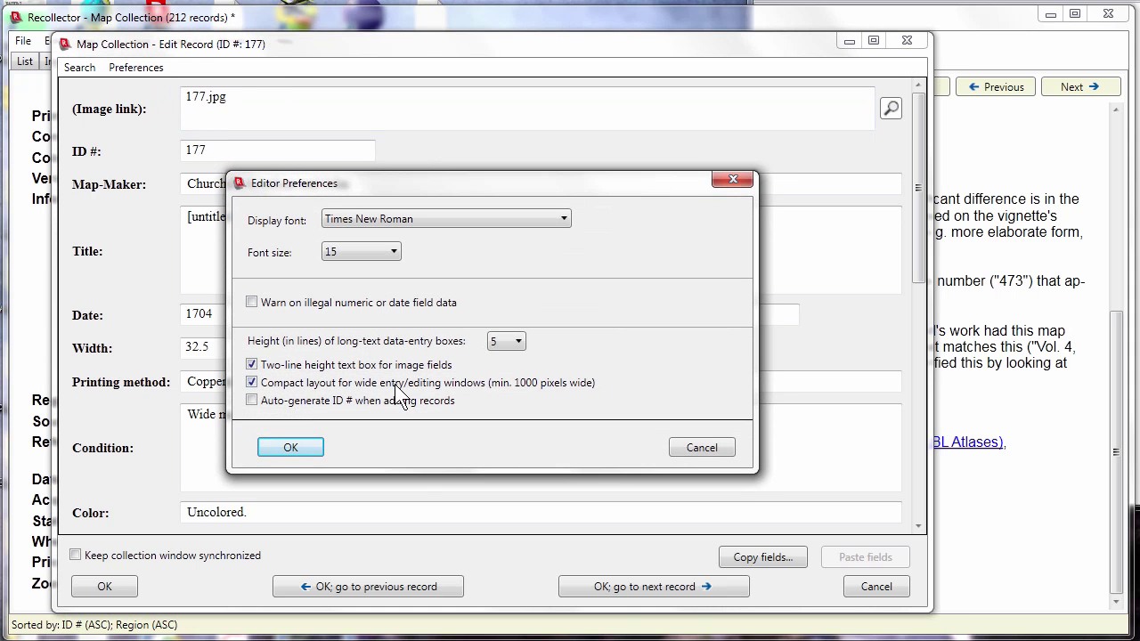
left_click(379, 221)
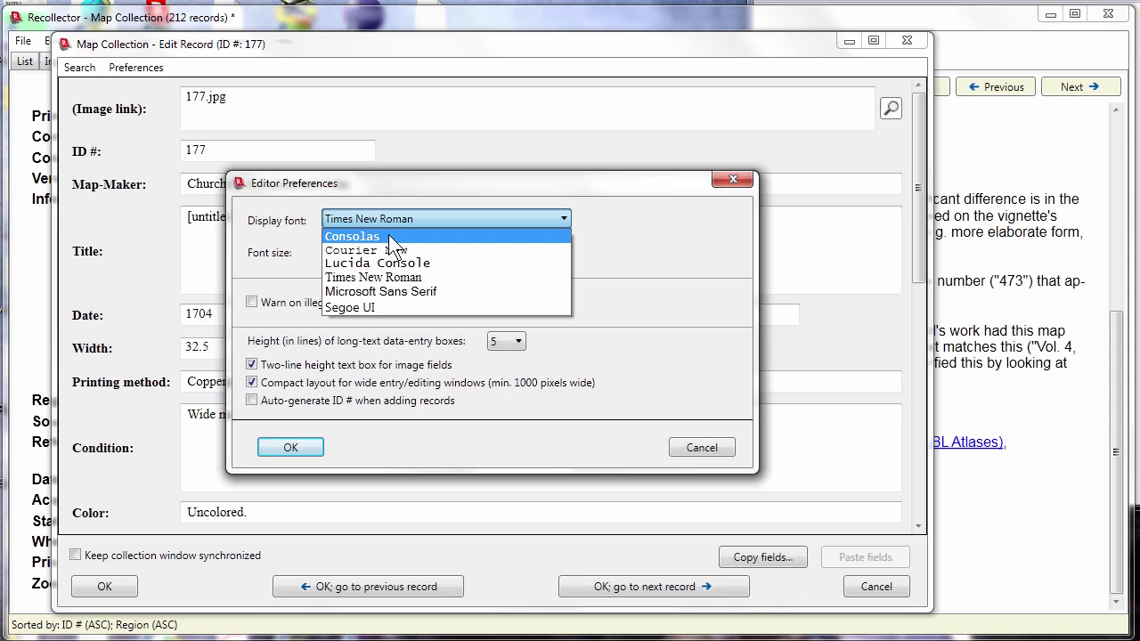
left_click(381, 234)
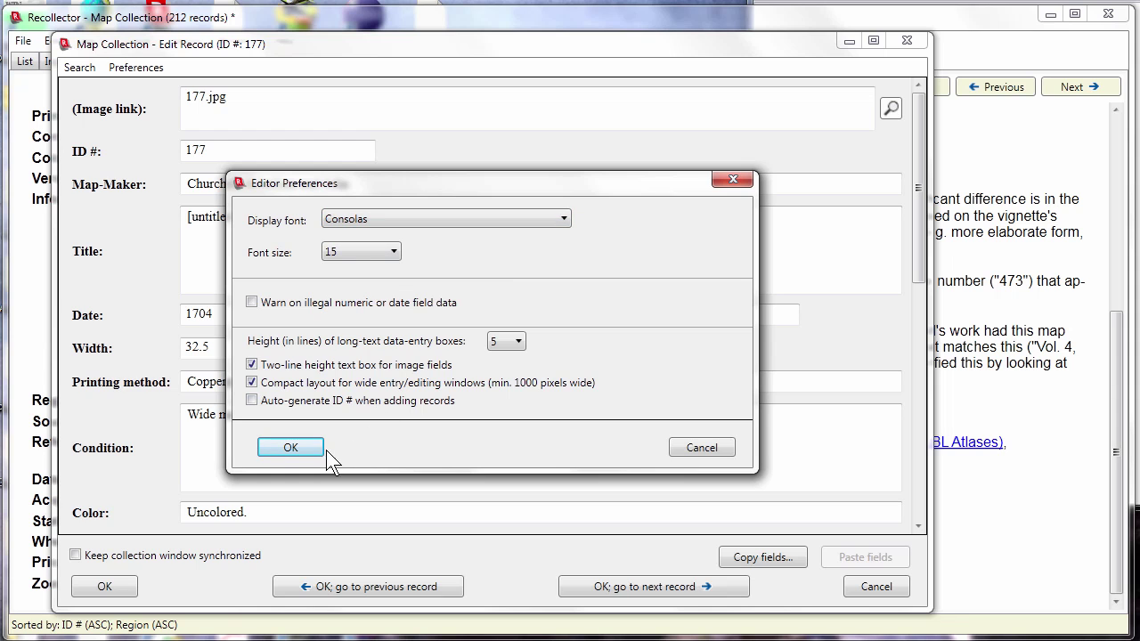
left_click(291, 447)
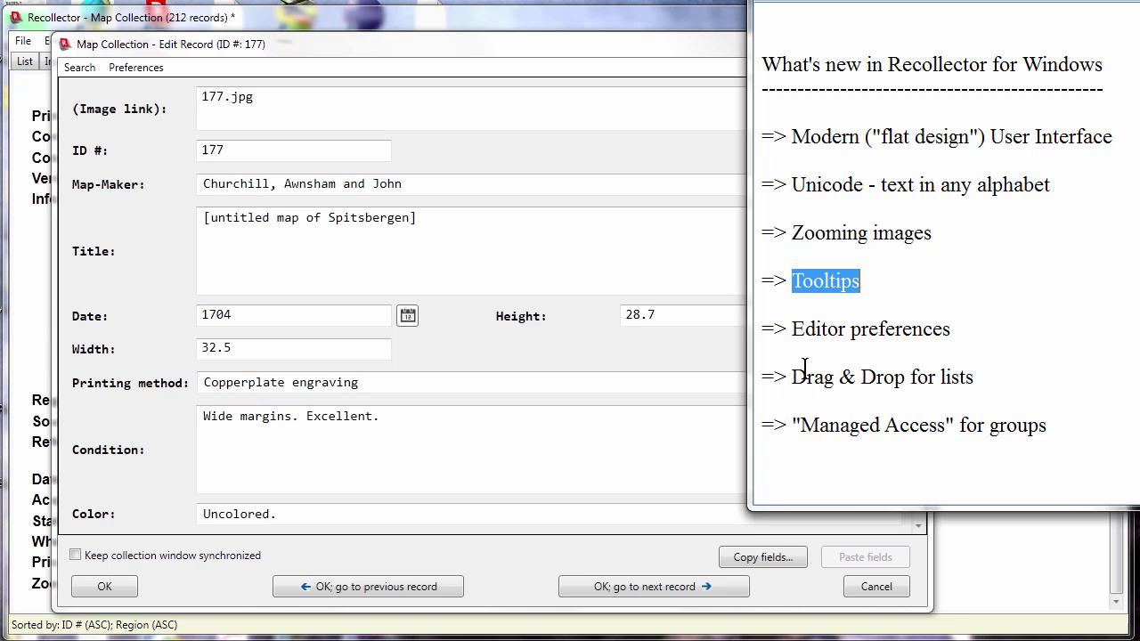
Highlight the Drag & Drop for lists entry in the feature notes, deselect it, and close the record editor without saving.
left_click_drag(792, 377, 1013, 376)
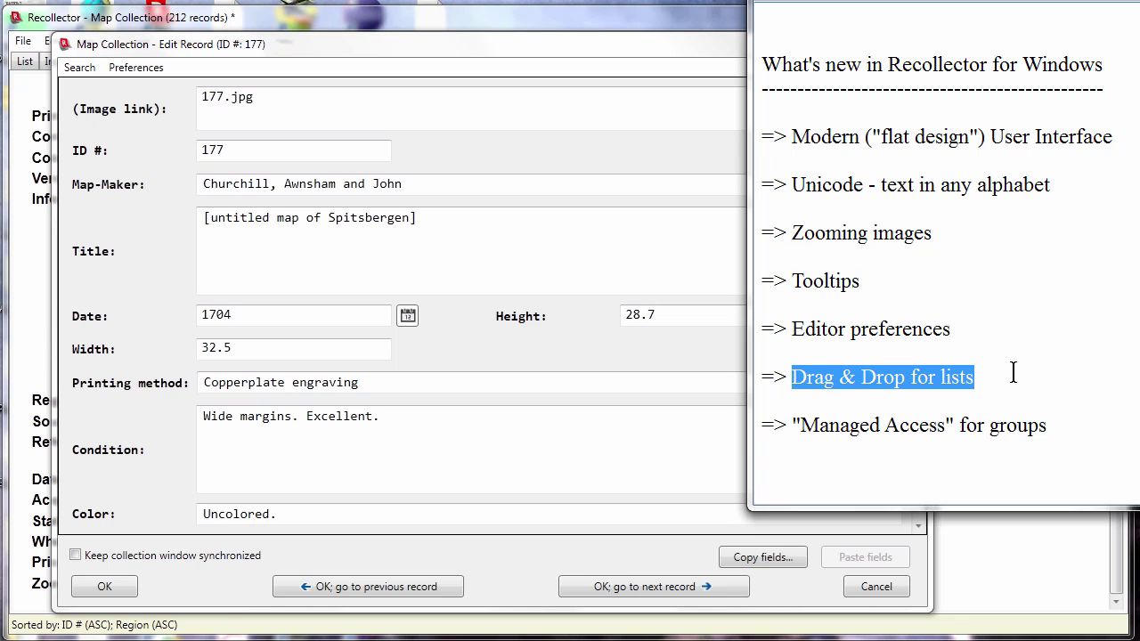
left_click(1013, 359)
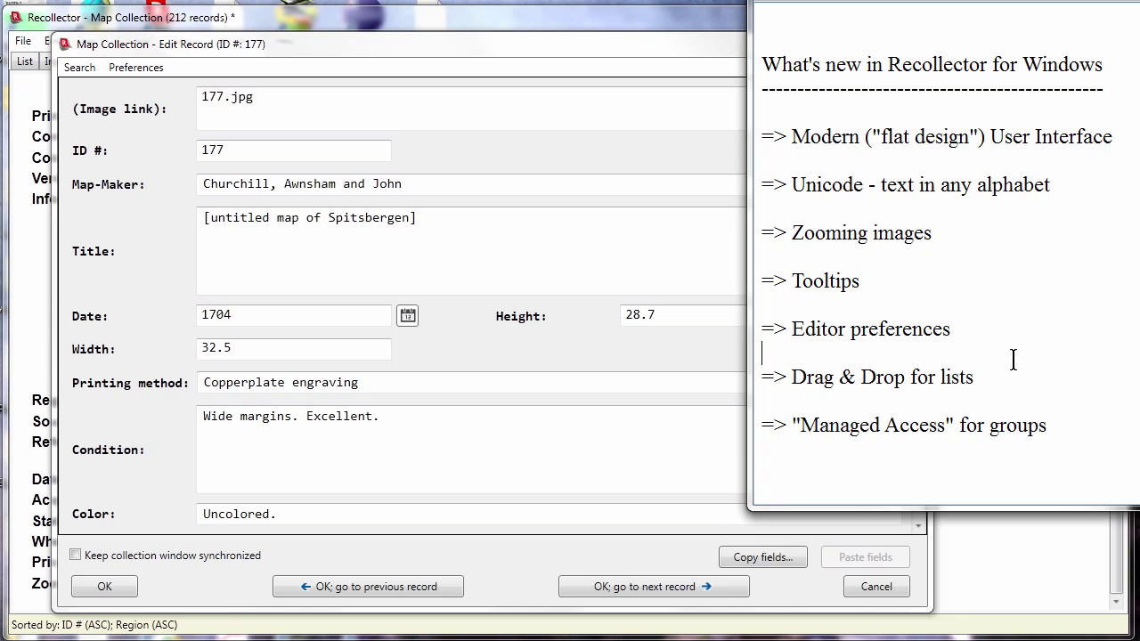
left_click(517, 56)
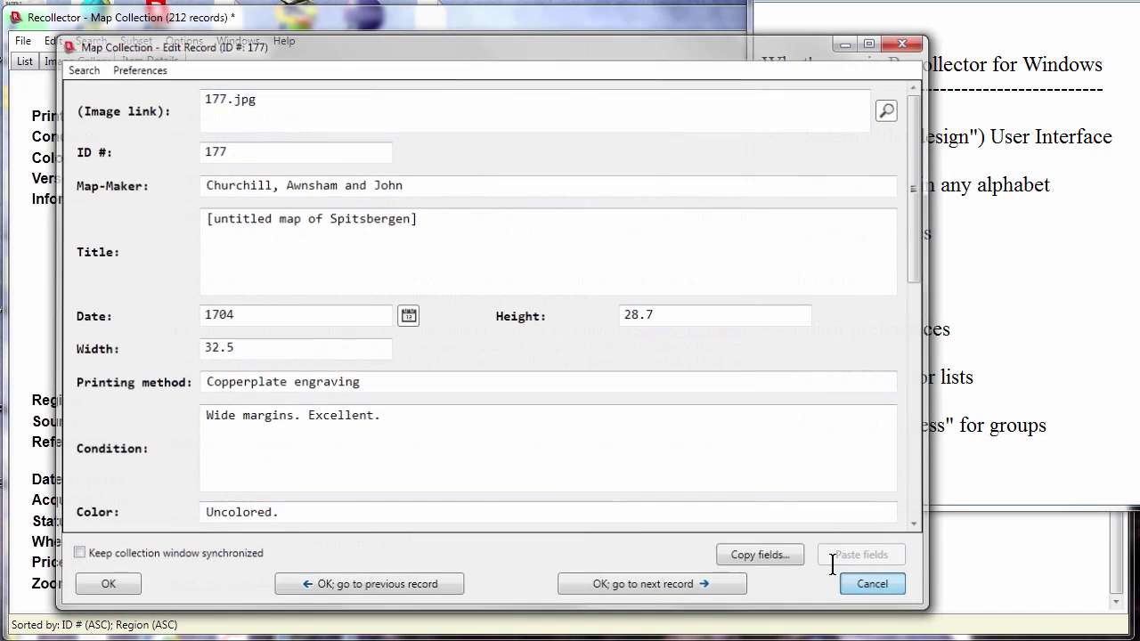
left_click(864, 581)
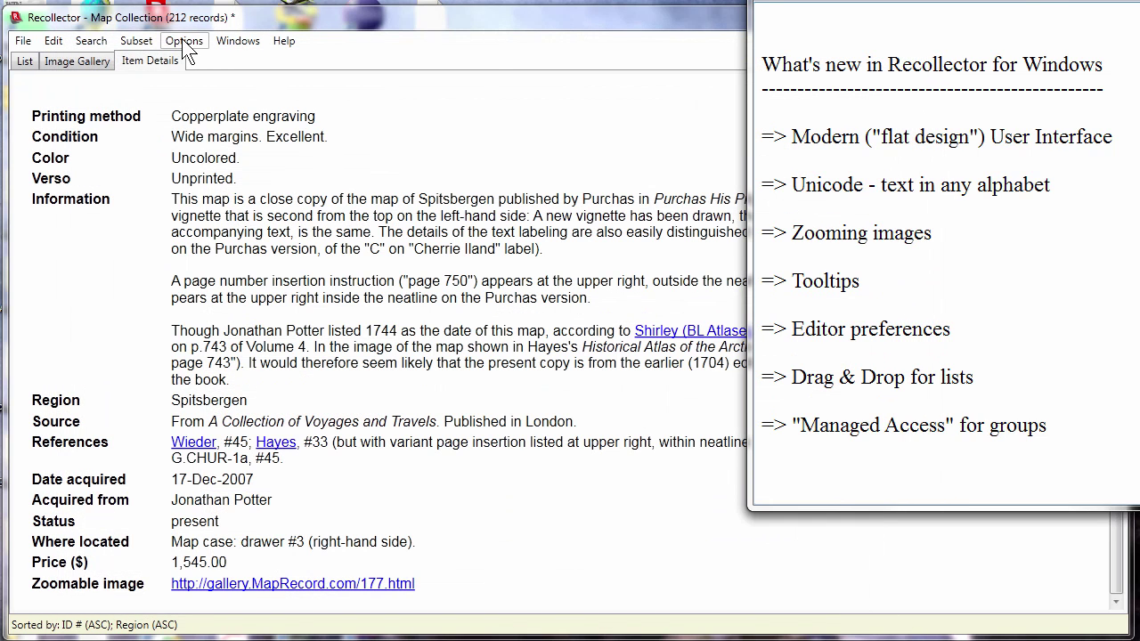
Open the collection's list field selection and move Color from the shown fields to the available fields, above Source.
left_click(184, 41)
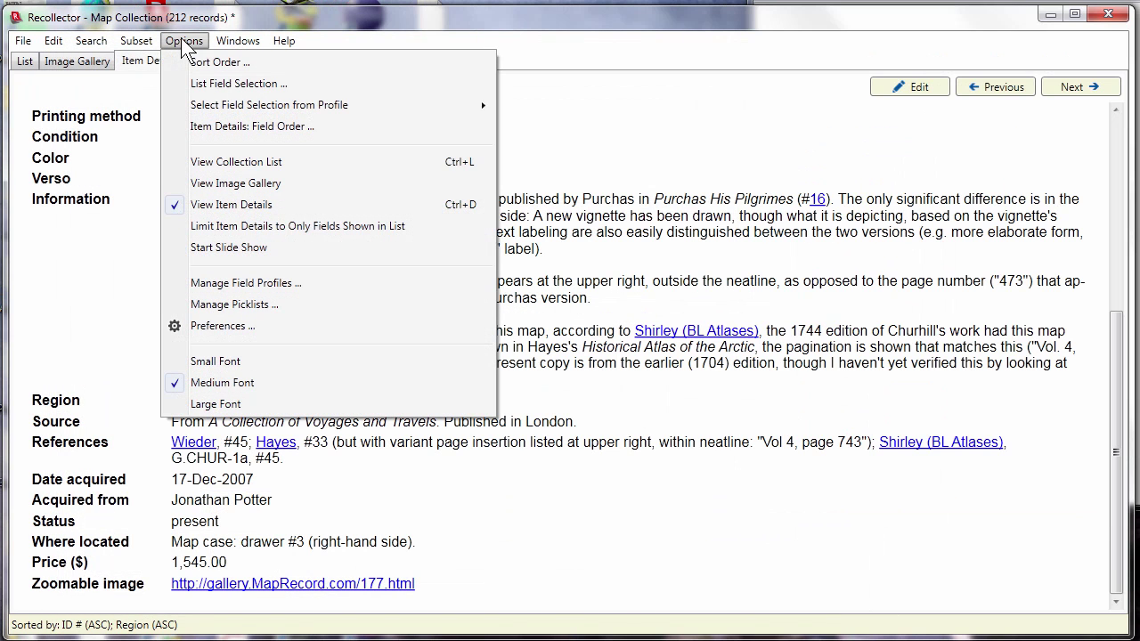
left_click(236, 83)
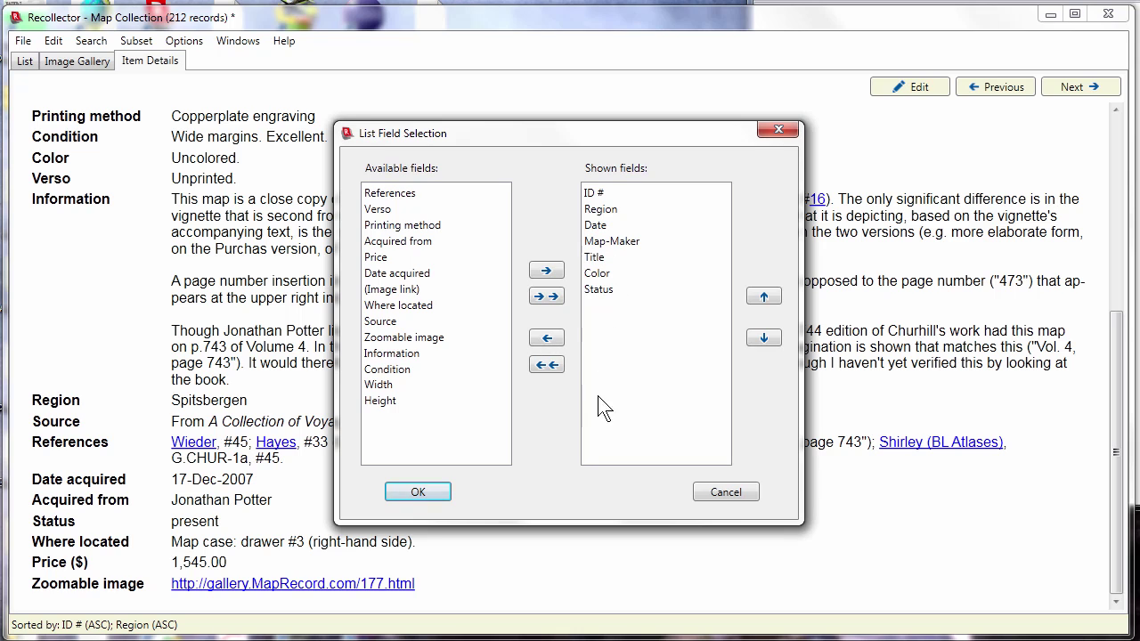
left_click(598, 276)
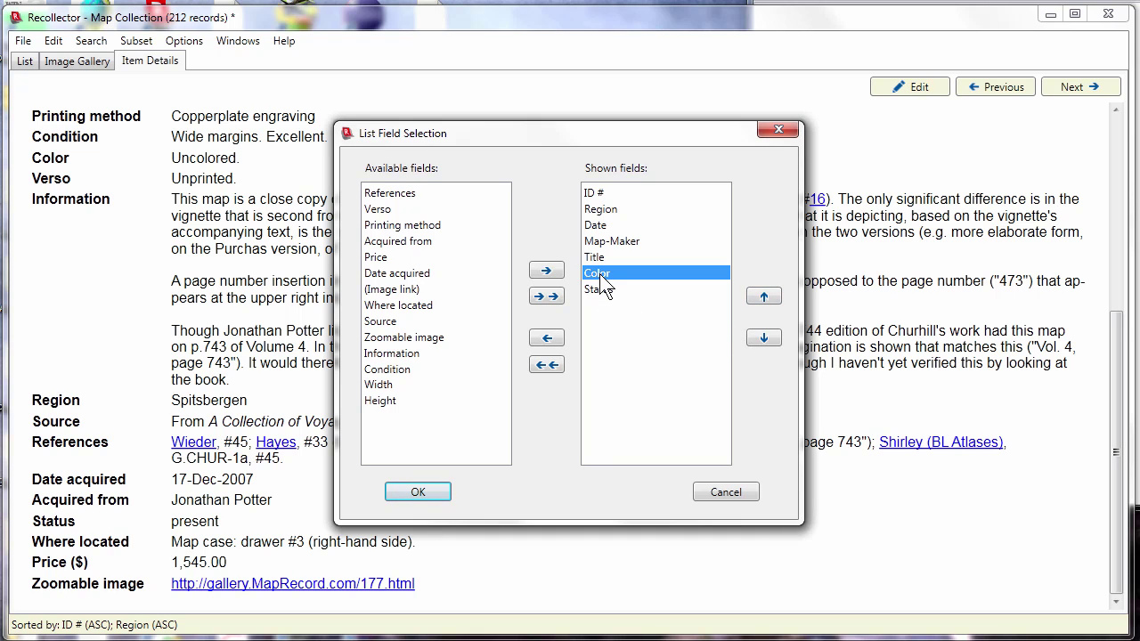
left_click_drag(599, 274, 385, 324)
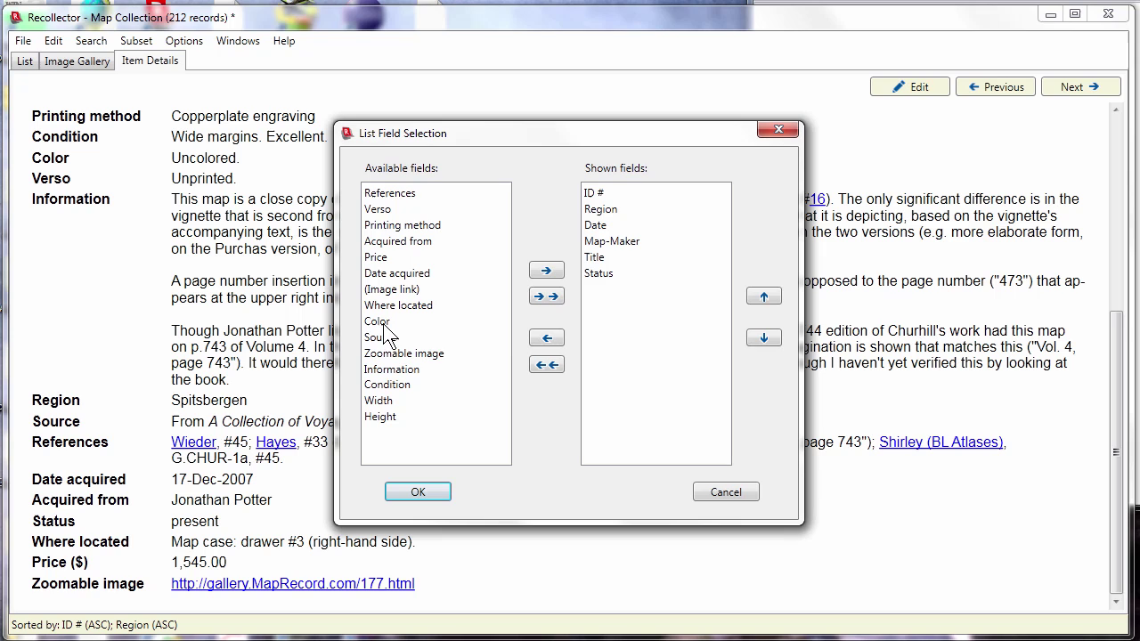
Add the Width and Height fields together to the shown fields, between Date and Map-Maker.
left_click(381, 403)
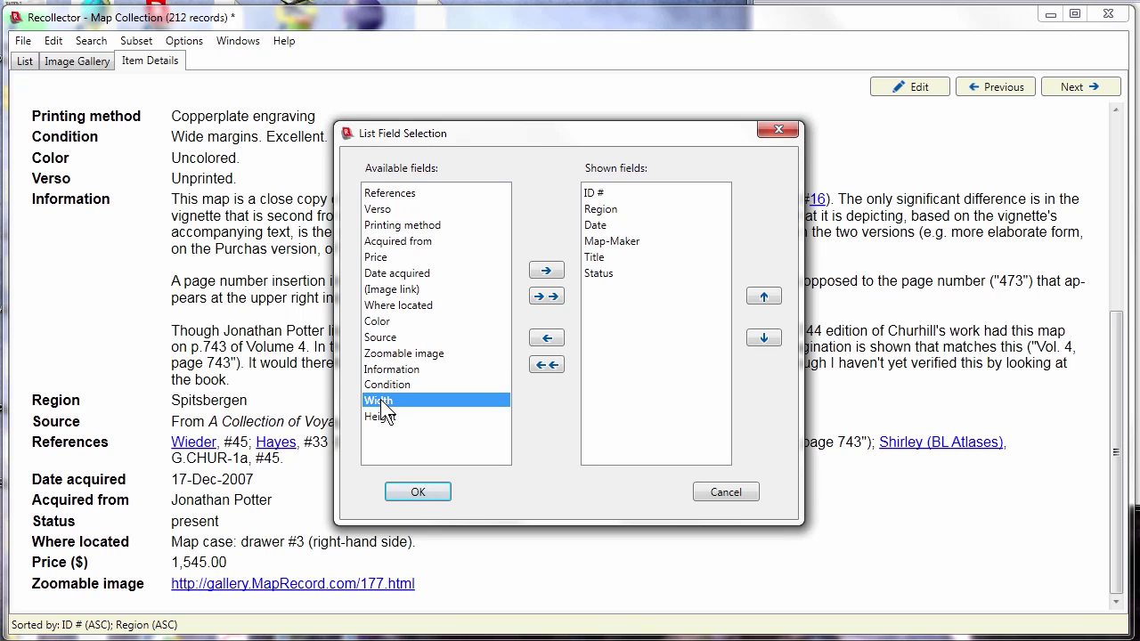
left_click(380, 419, "shift")
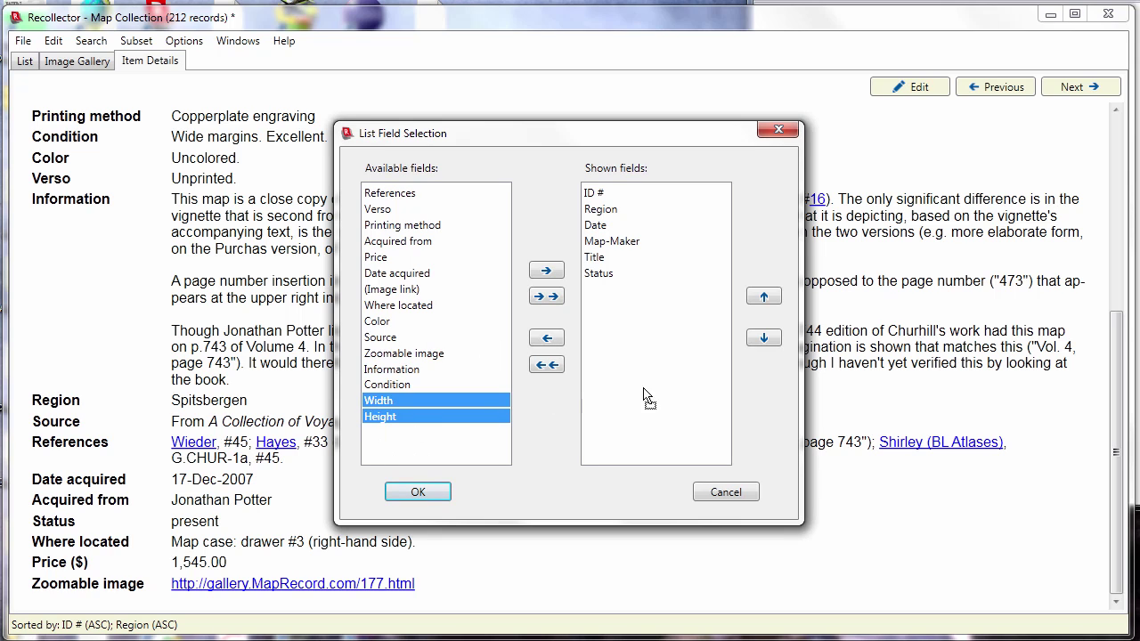
left_click_drag(672, 337, 651, 244)
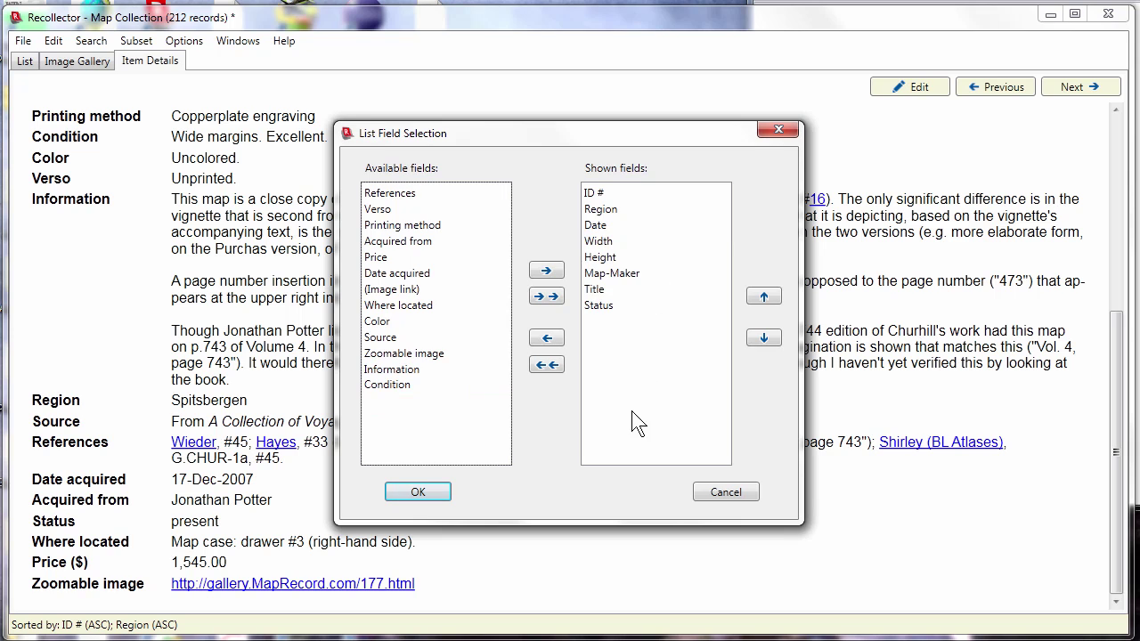
Move the Title and Status fields directly below Region in the shown fields, and discard the field selection changes.
left_click(599, 290)
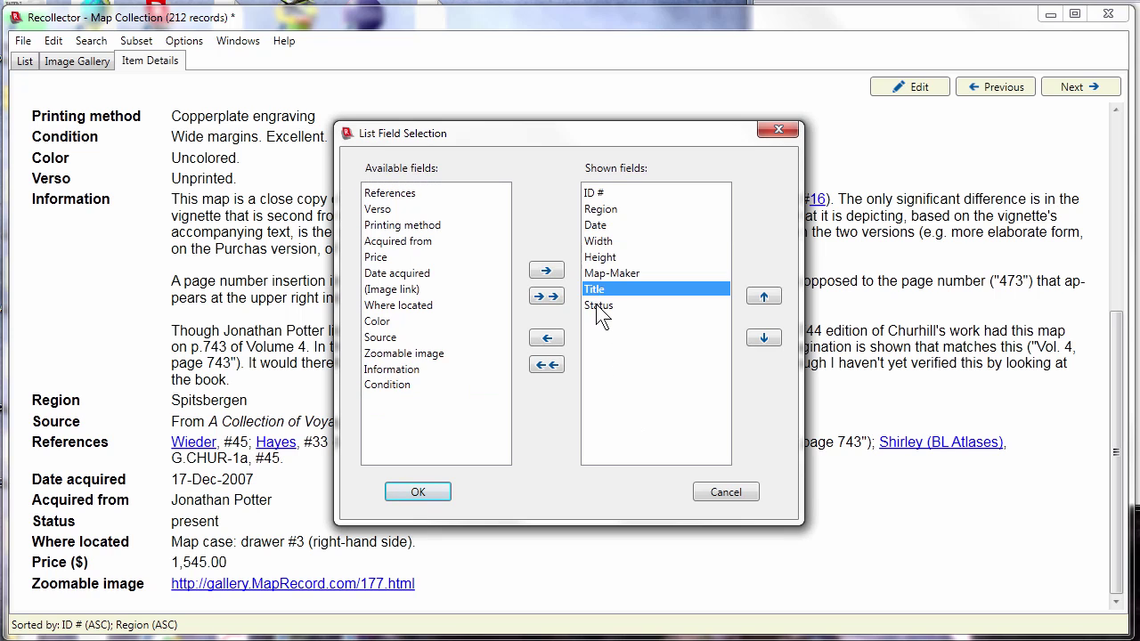
left_click(598, 306, "shift")
left_click_drag(597, 306, 594, 219)
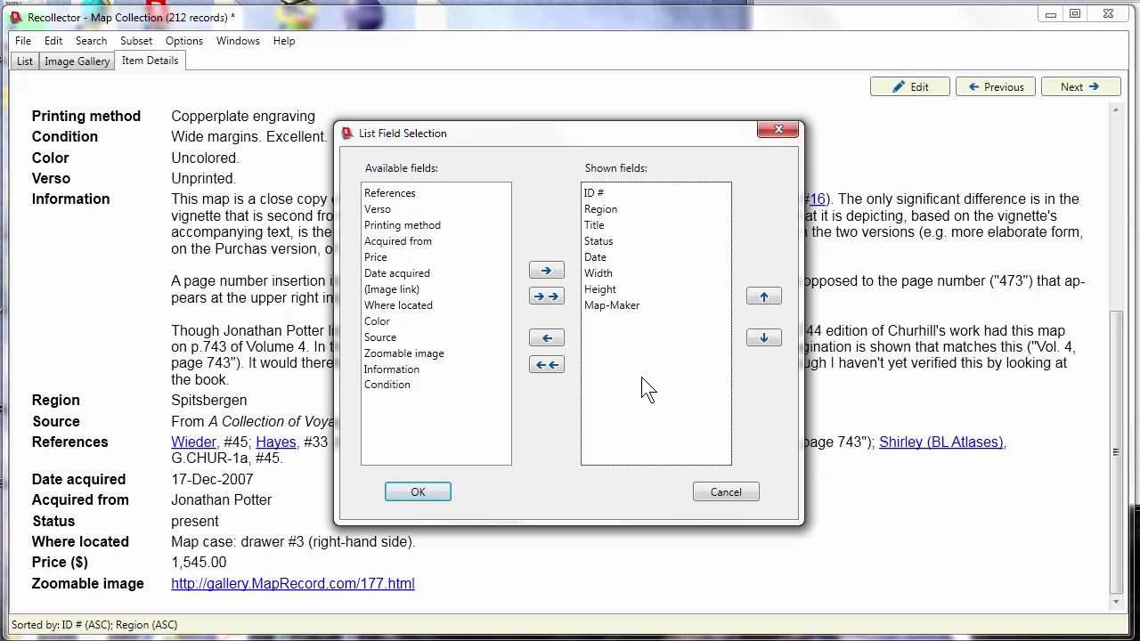
left_click(725, 492)
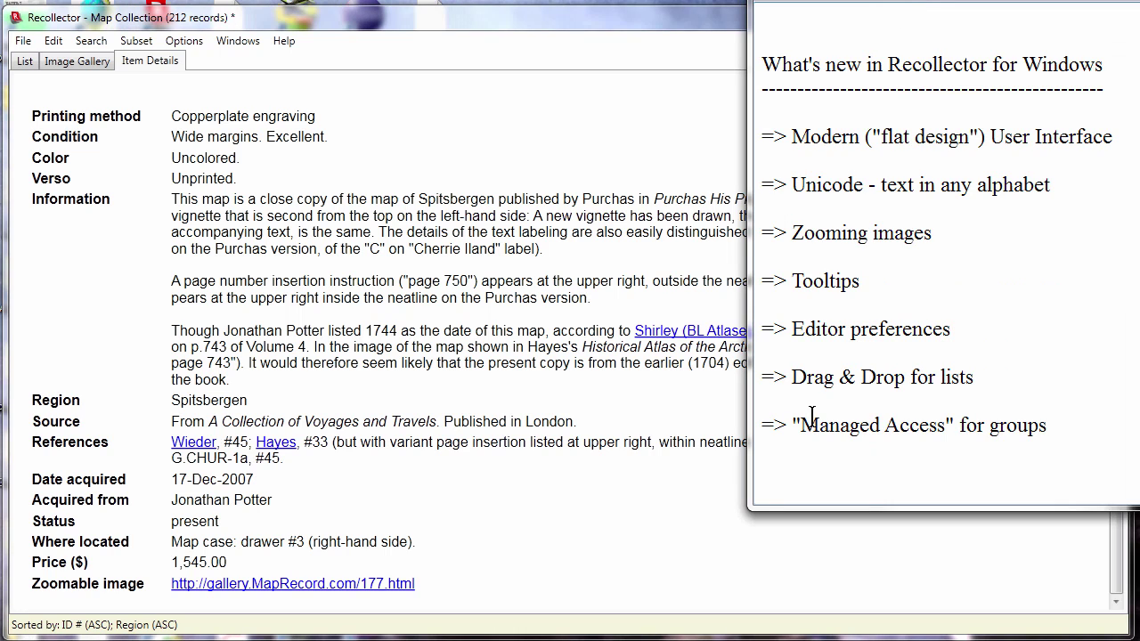
Highlight the "Managed Access" for groups entry, and view the collection's Turn on Managed Access settings without enabling it.
left_click_drag(793, 424, 1059, 425)
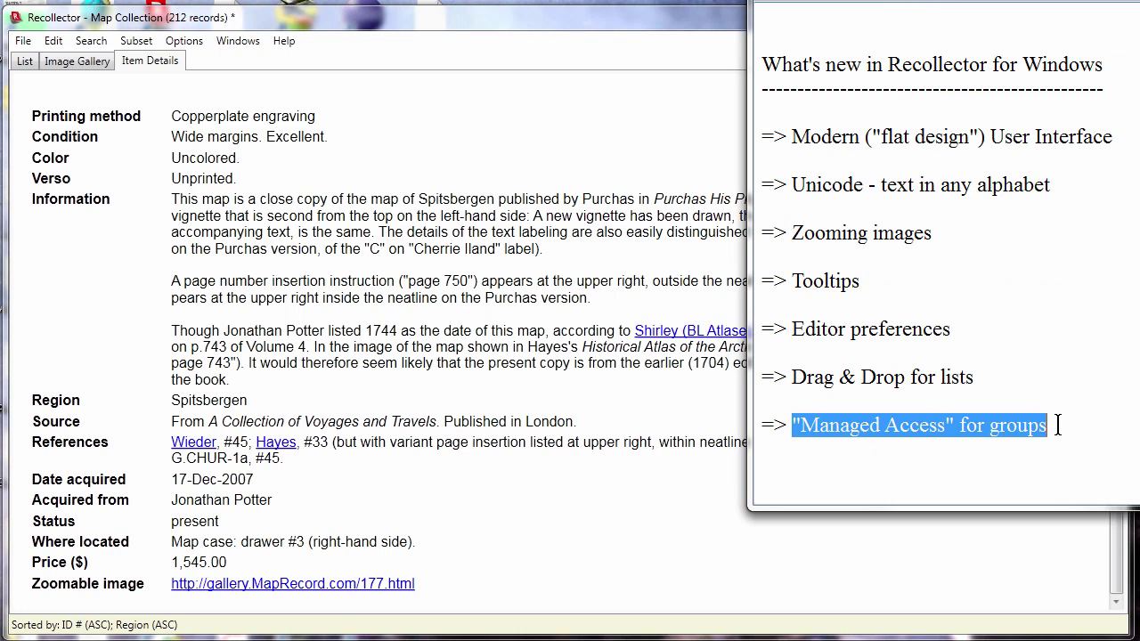
left_click(1027, 365)
left_click(337, 207)
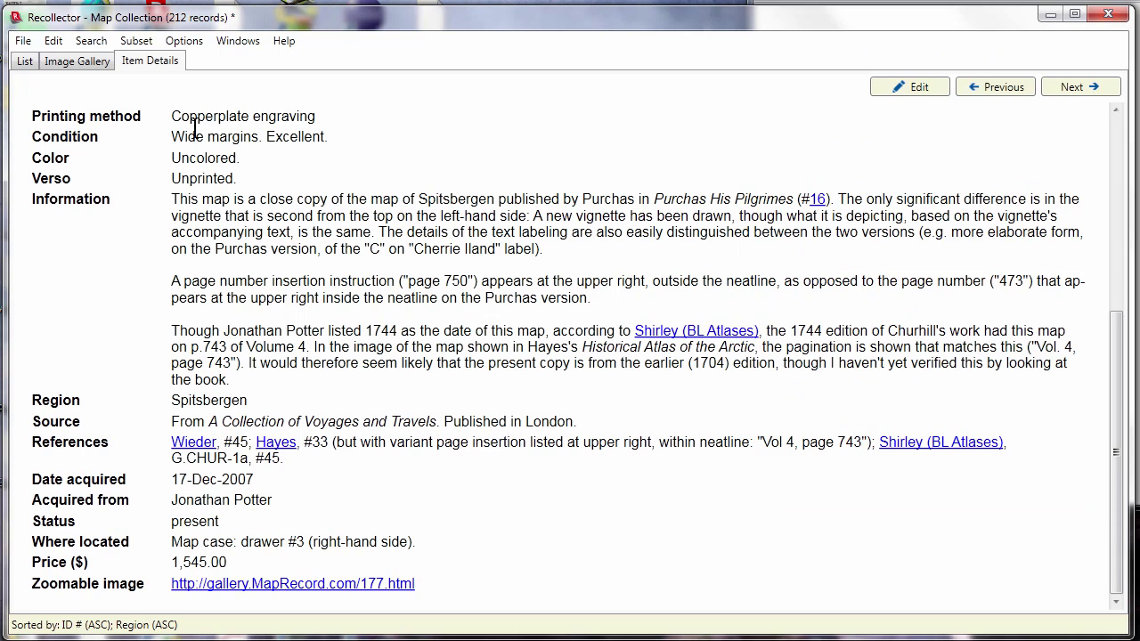
left_click(22, 41)
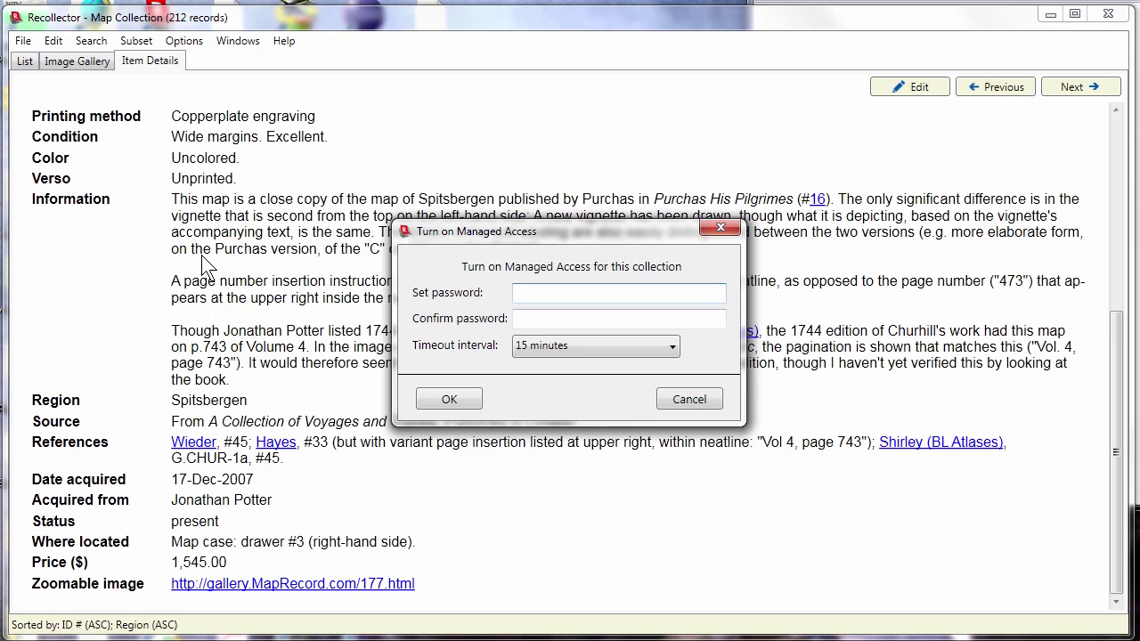
left_click(696, 407)
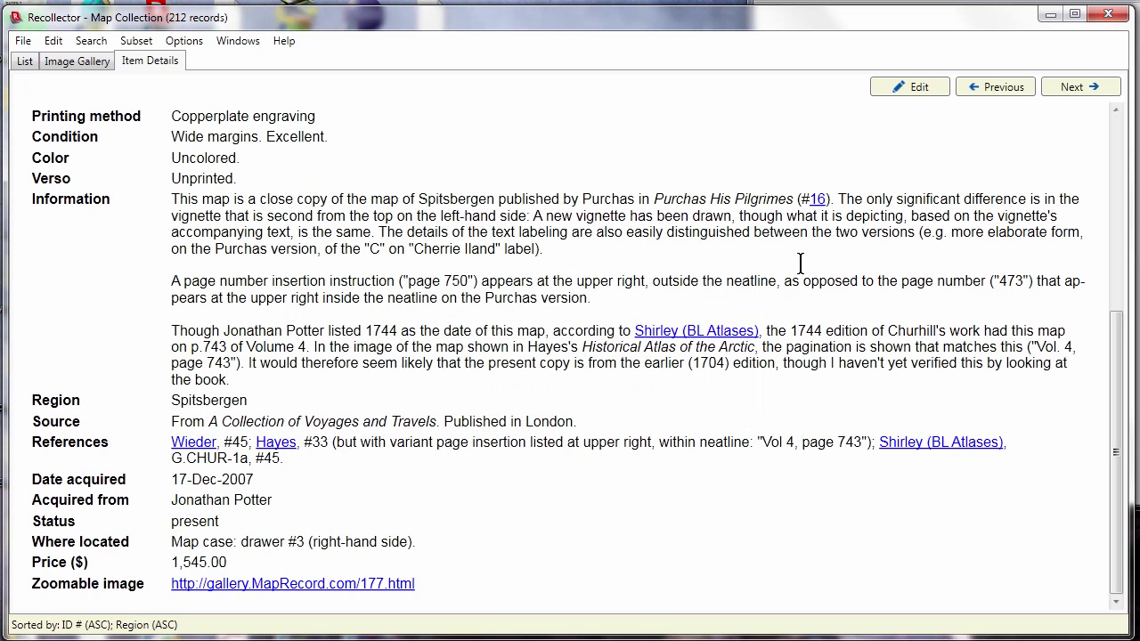